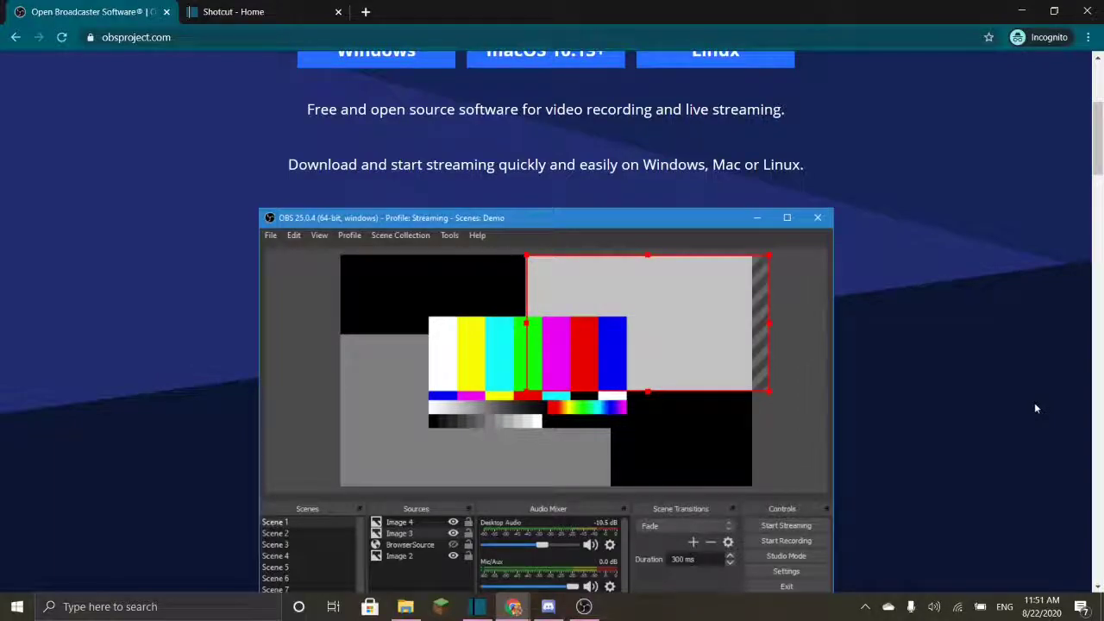
- Examine the OBS Studio home page, including its Windows, macOS and Linux download options and the program preview
scroll(450, 216, up, 3)
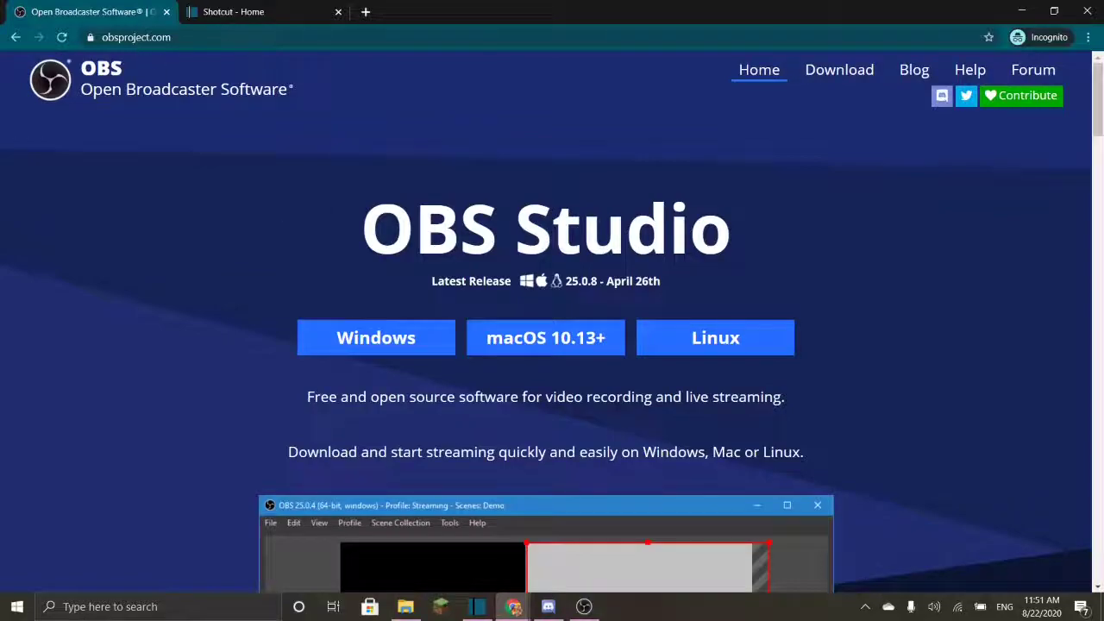
drag(278, 201, 893, 255)
click(860, 214)
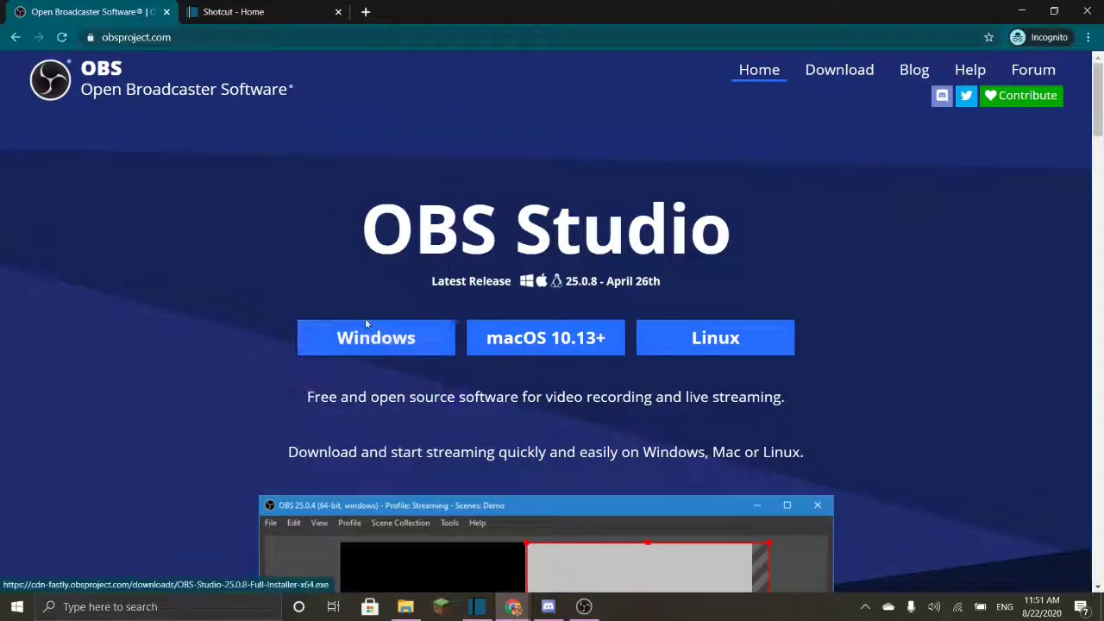
scroll(377, 311, down, 5)
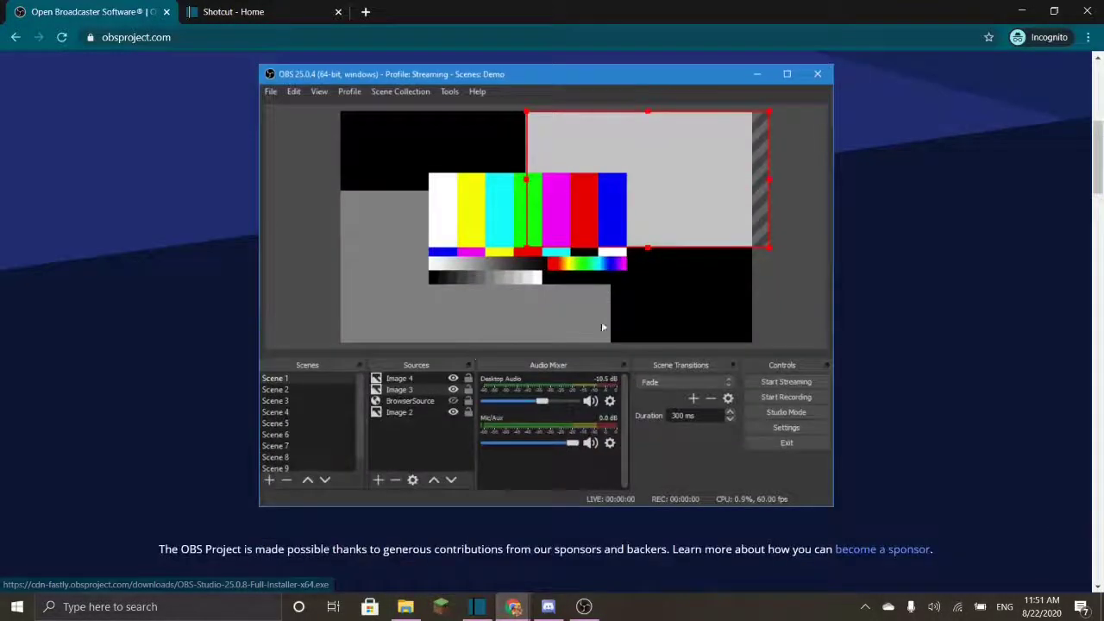
- Switch to OBS and add a new scene with a Display Capture source for Display 1 that captures the cursor
click(584, 606)
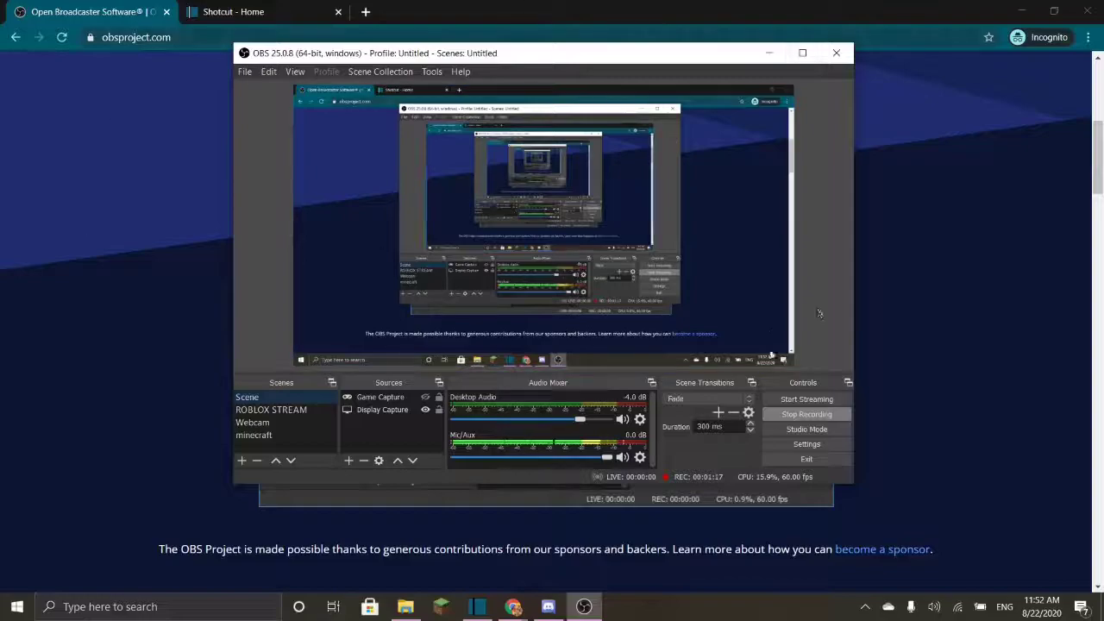
click(243, 463)
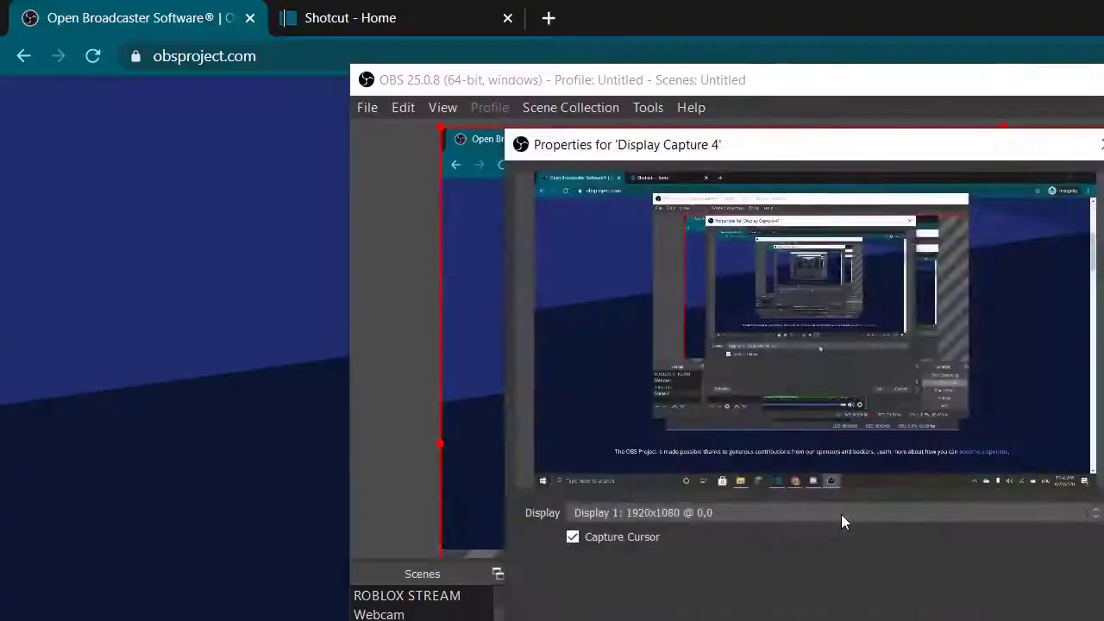
click(1005, 620)
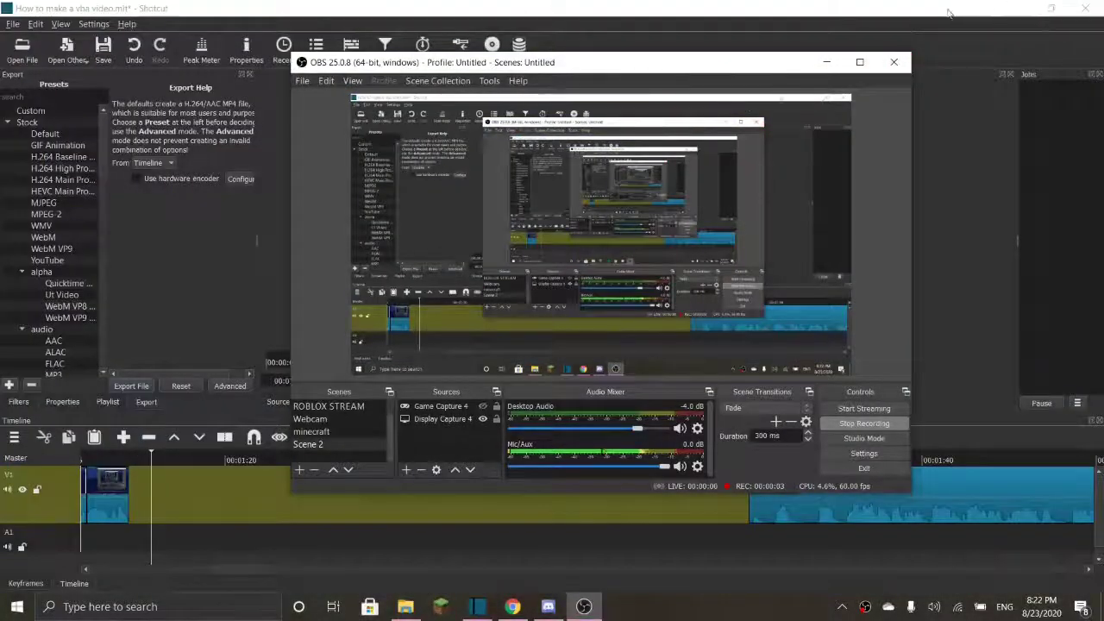
- Minimize Shotcut and close the Downloads folder window behind OBS, then open the choices for adding a source
click(1022, 8)
click(1021, 7)
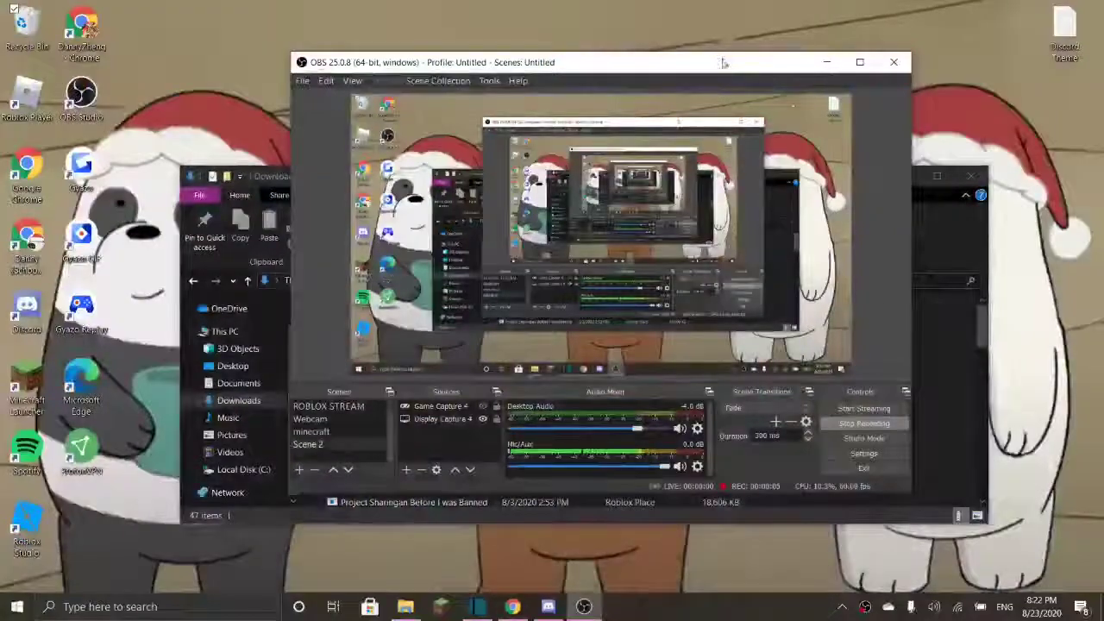
click(971, 175)
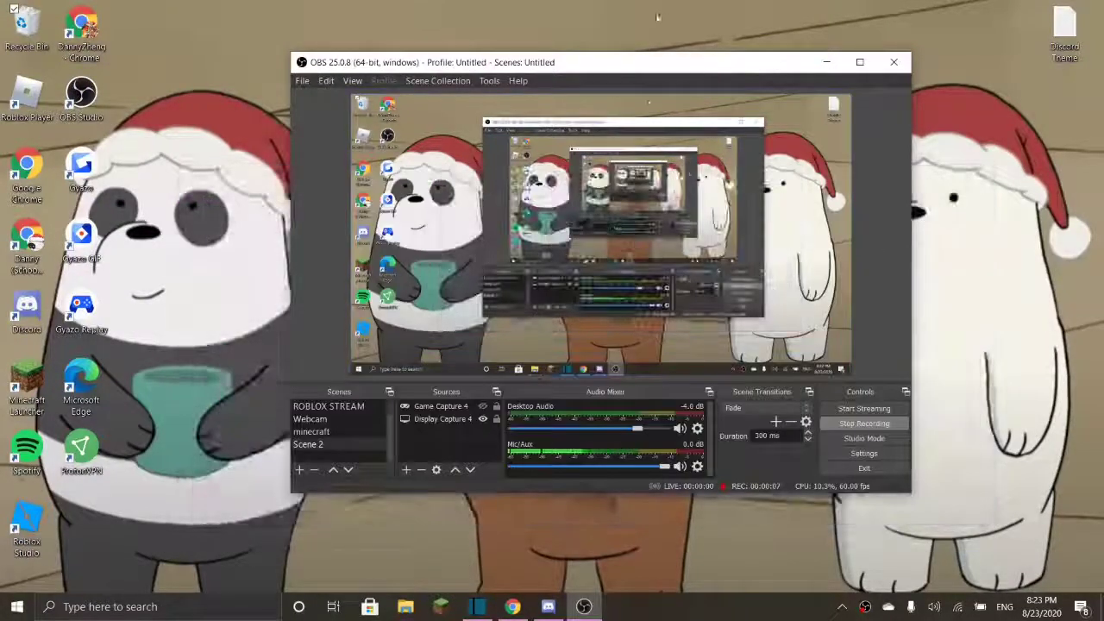
drag(634, 65, 612, 64)
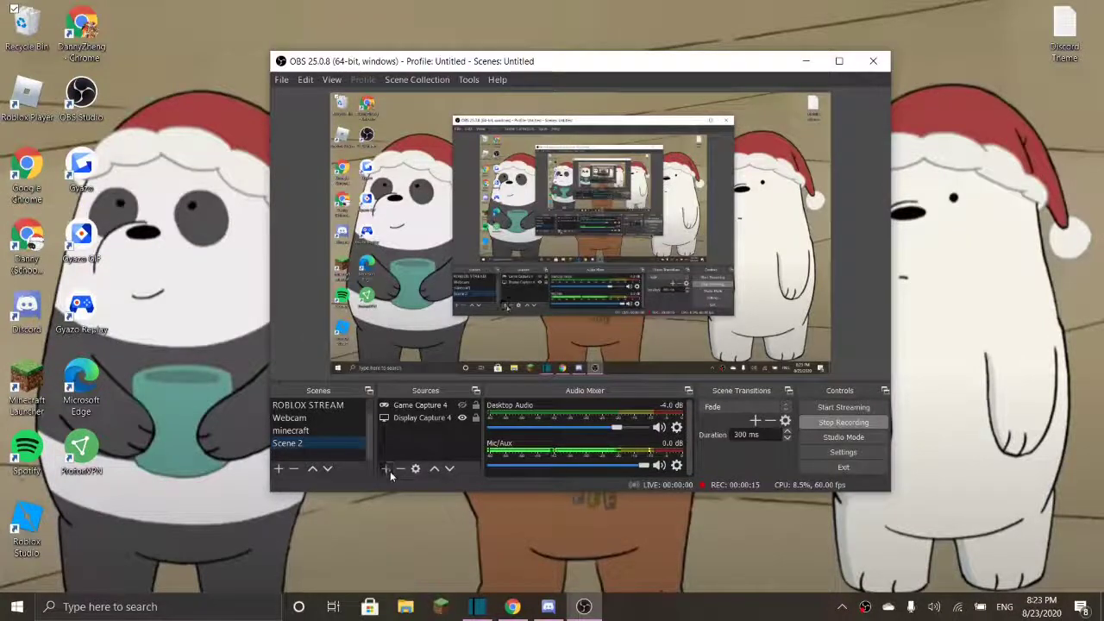
click(387, 470)
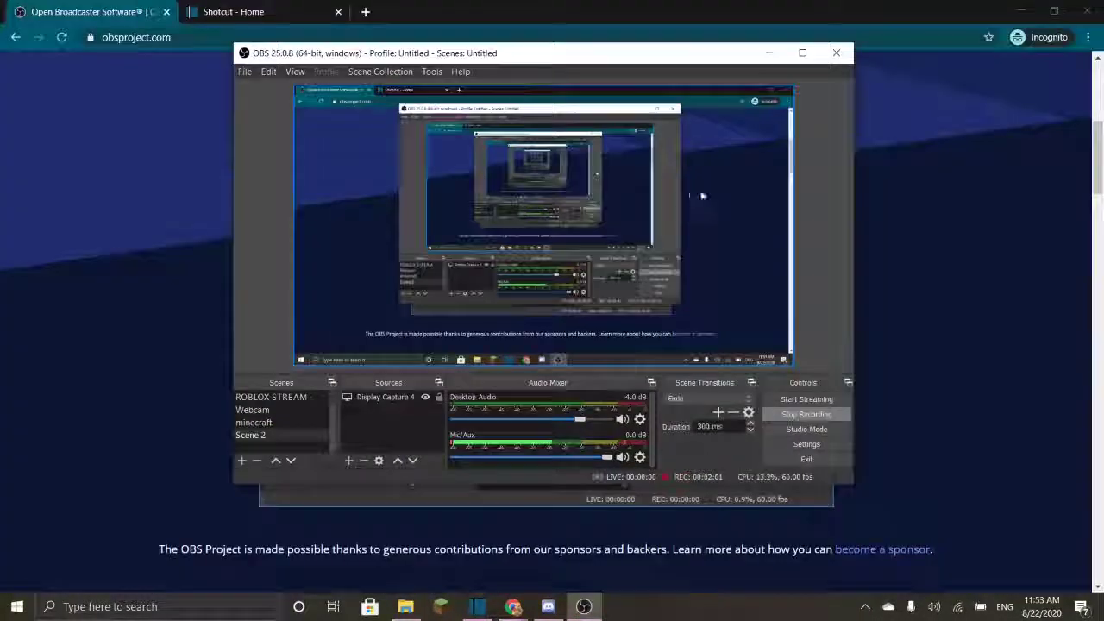
- Switch to the Roblox page in Chrome, launch the Volleyball Academy game and bring the game window to the front
drag(563, 62, 583, 80)
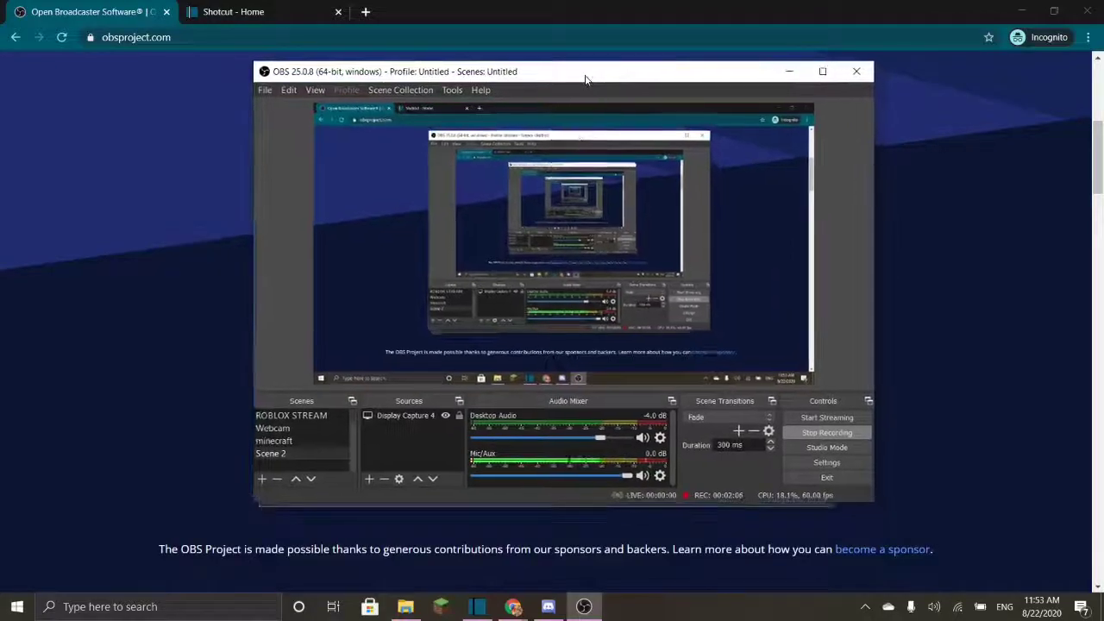
click(686, 615)
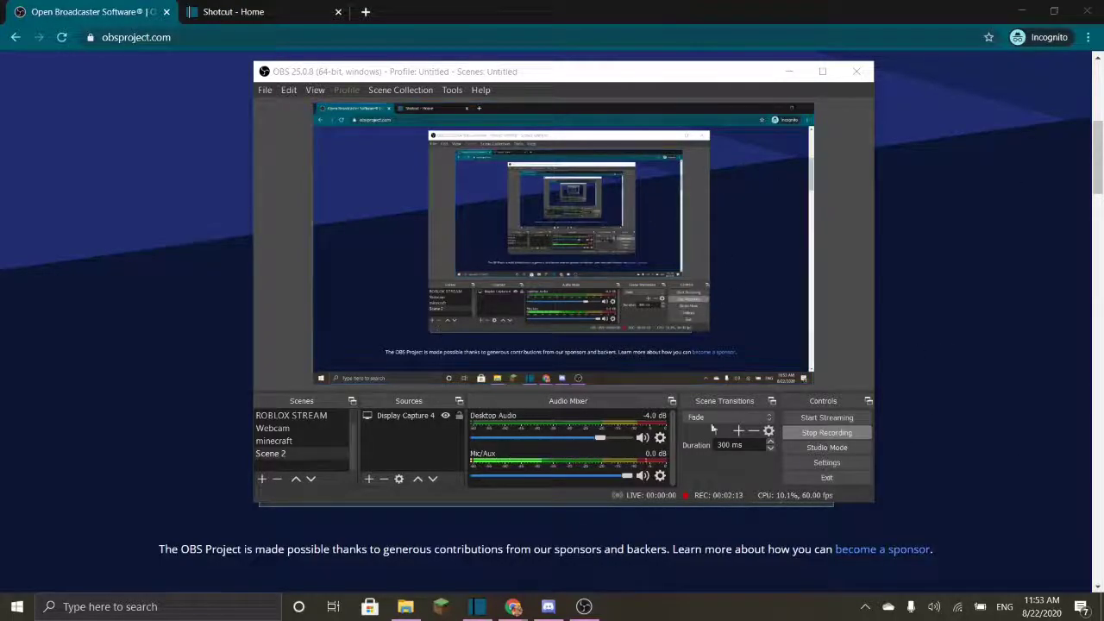
mouse_move(512, 611)
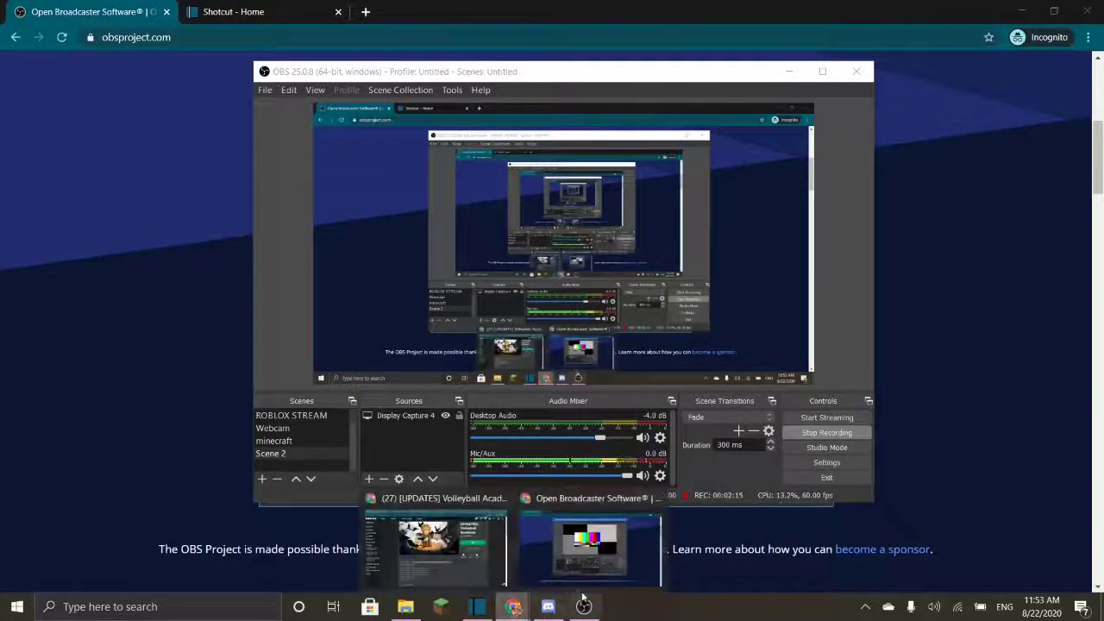
click(439, 548)
click(841, 251)
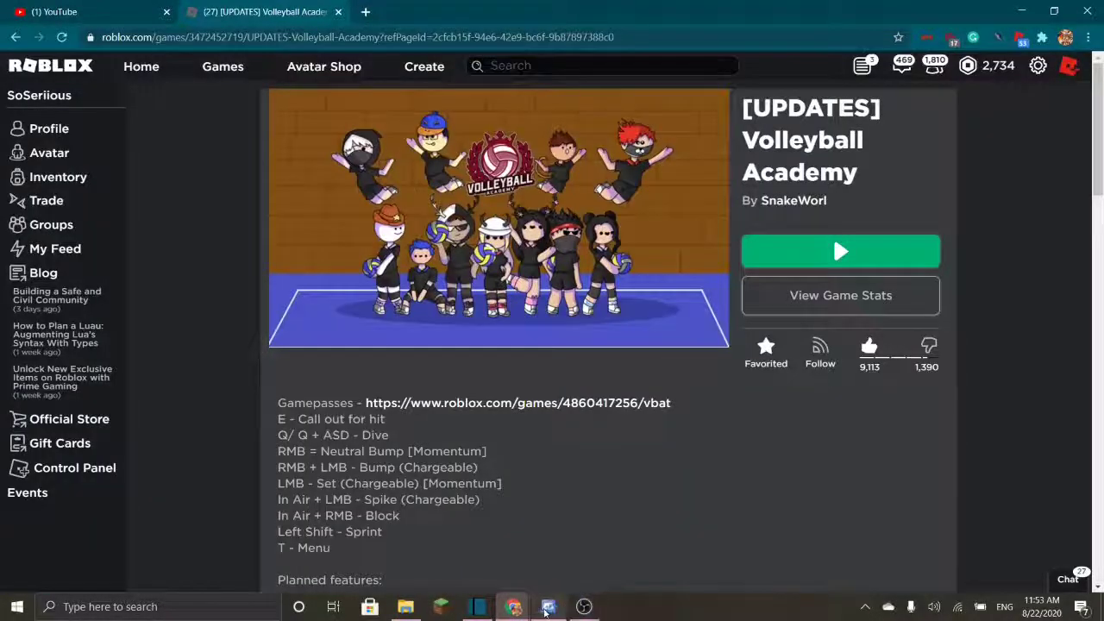
click(549, 606)
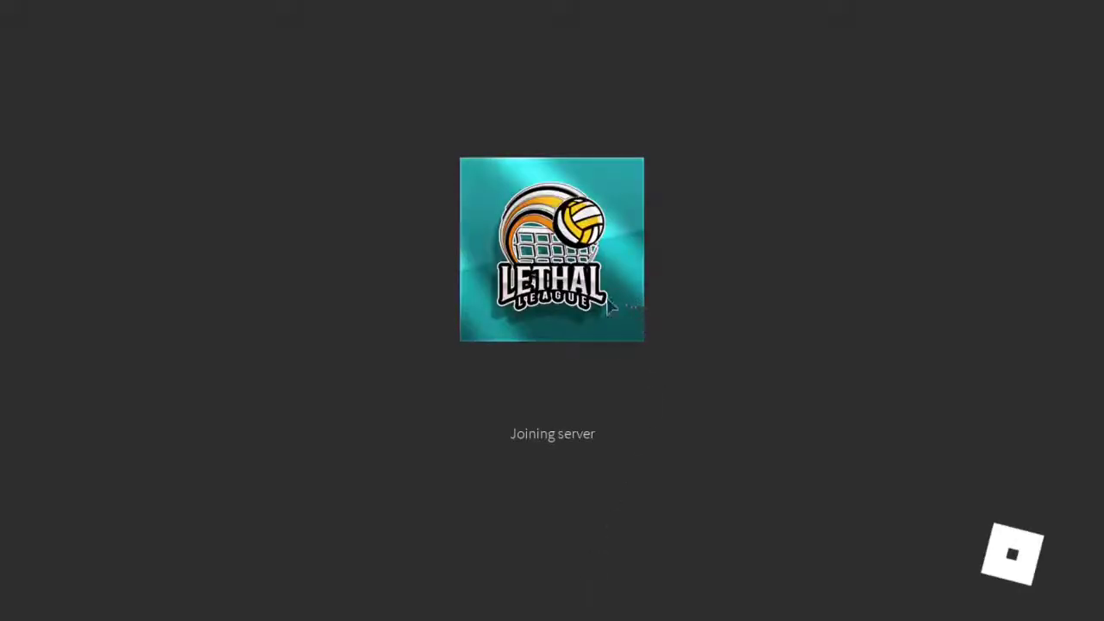
key(alt+Tab)
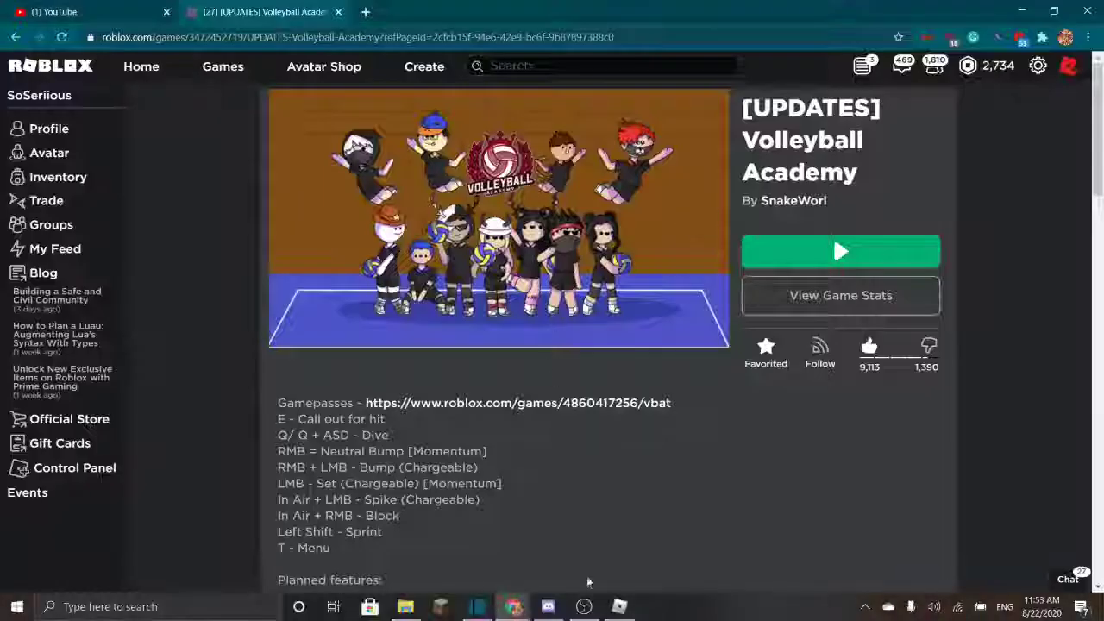
click(586, 606)
click(619, 606)
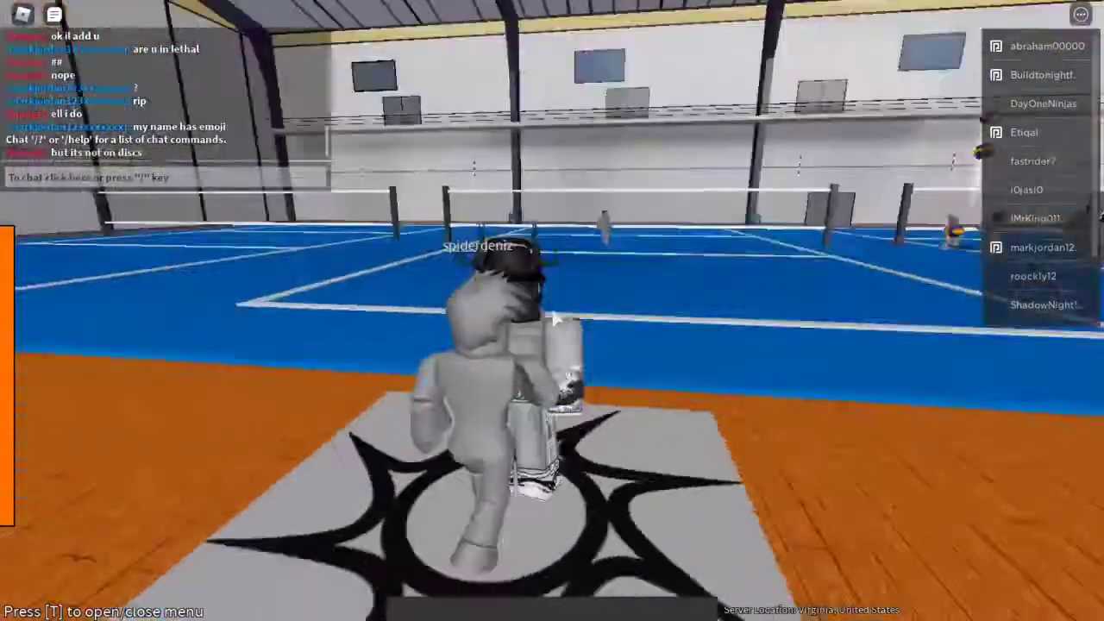
key(w)
right_click(556, 319)
scroll(557, 319, down, 3)
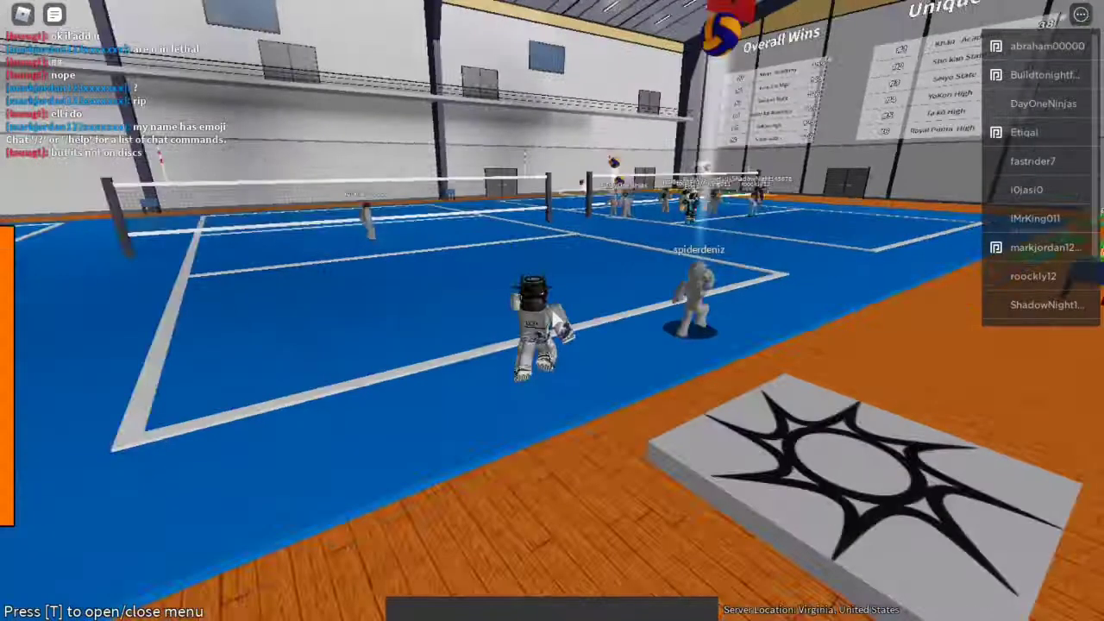
key(a)
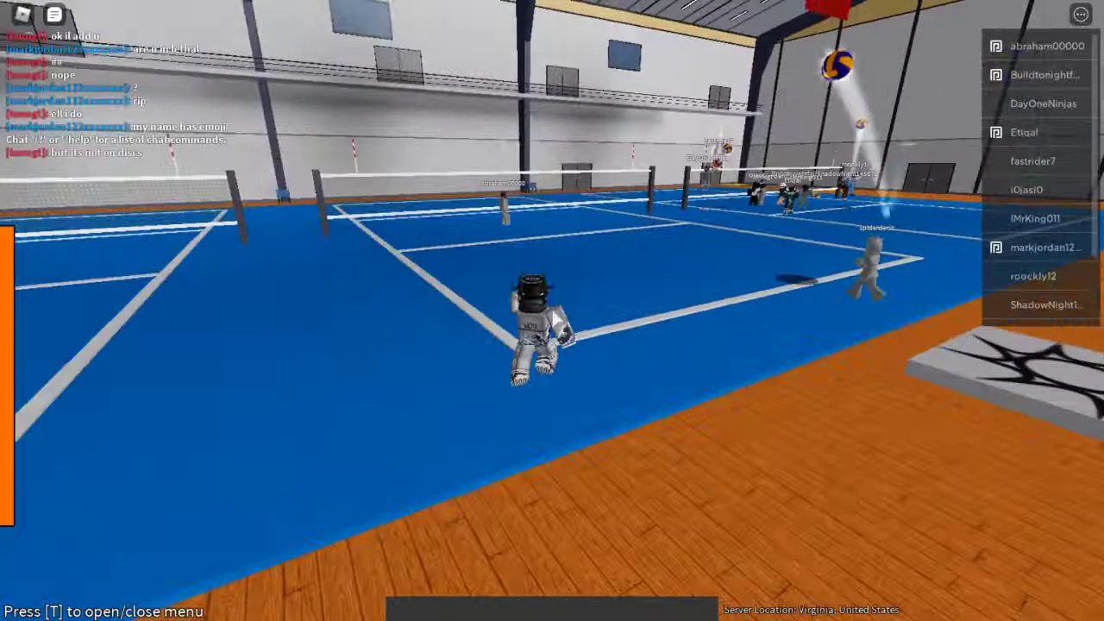
right_click(554, 316)
key(w)
right_click(556, 319)
scroll(557, 319, up, 3)
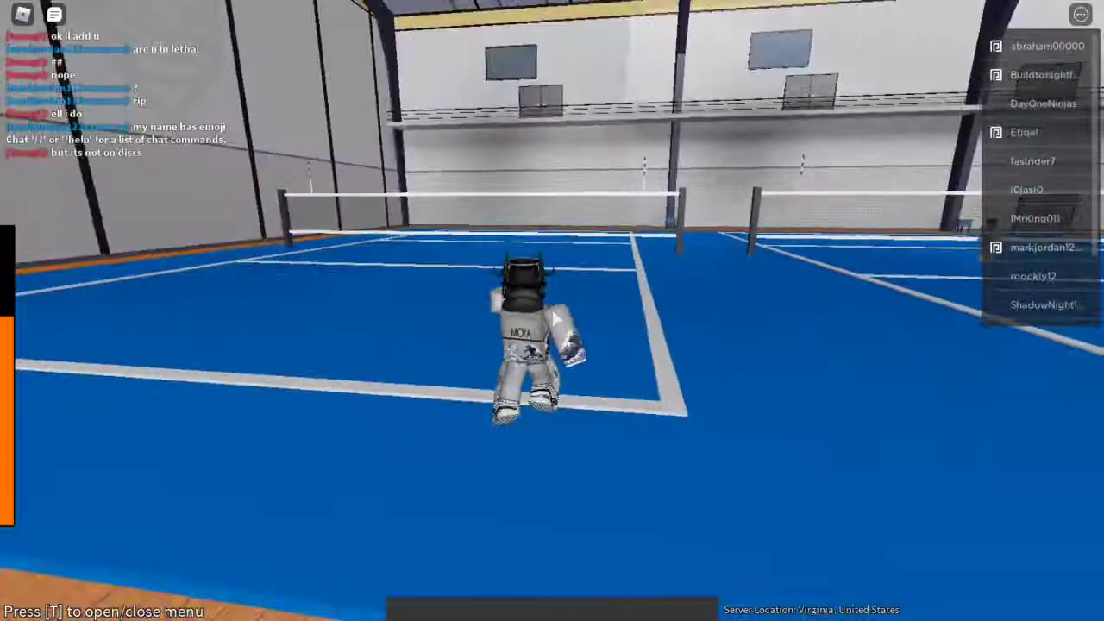
key(alt+Tab)
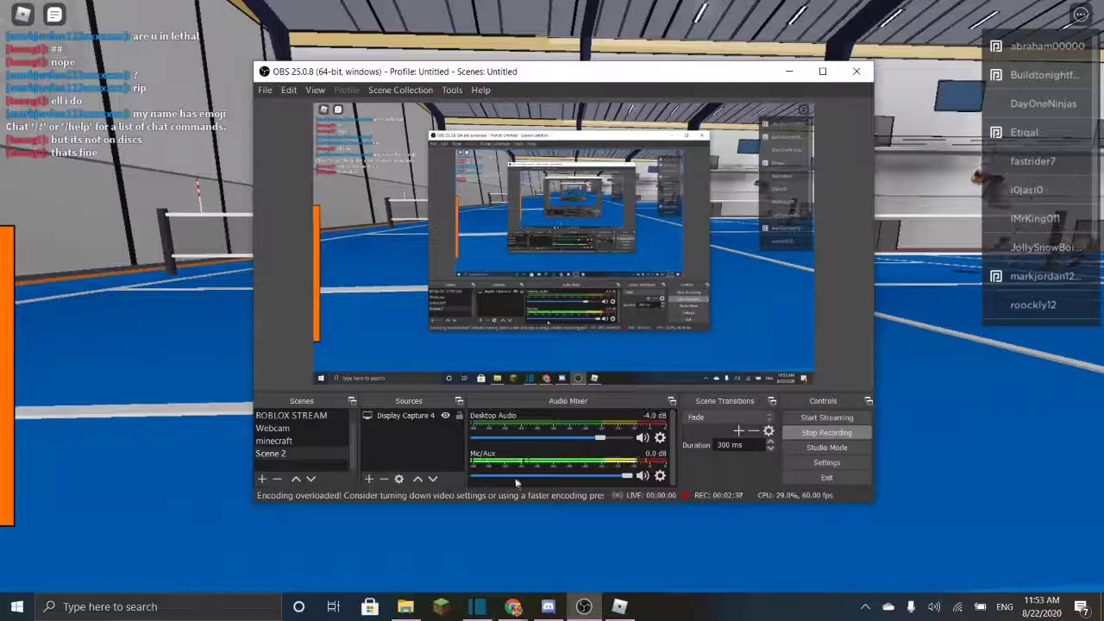
key(alt+Tab)
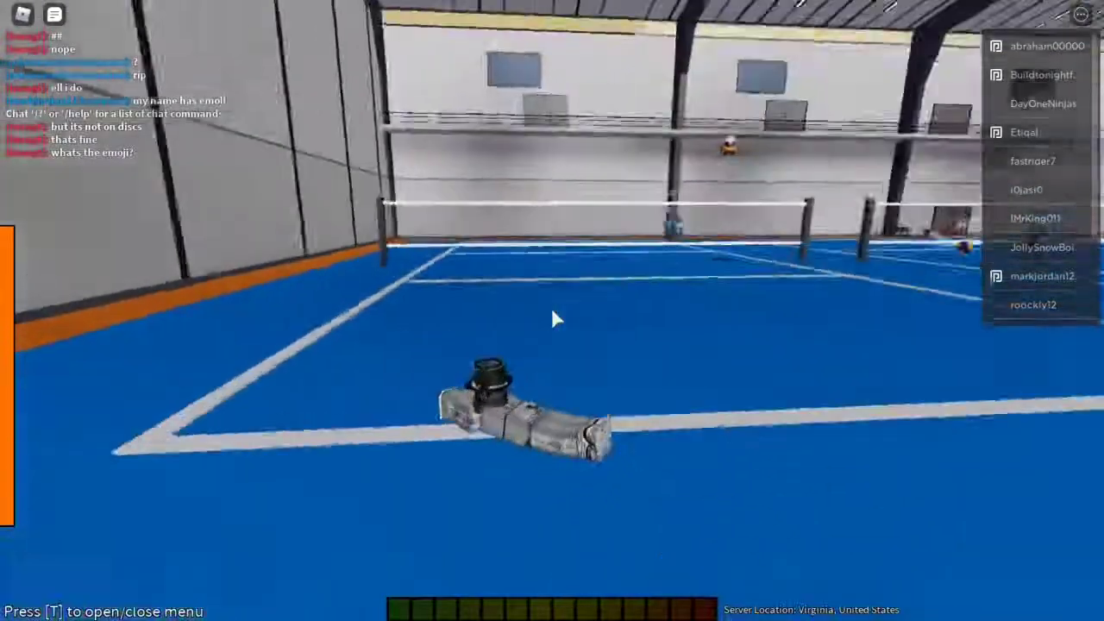
key(a)
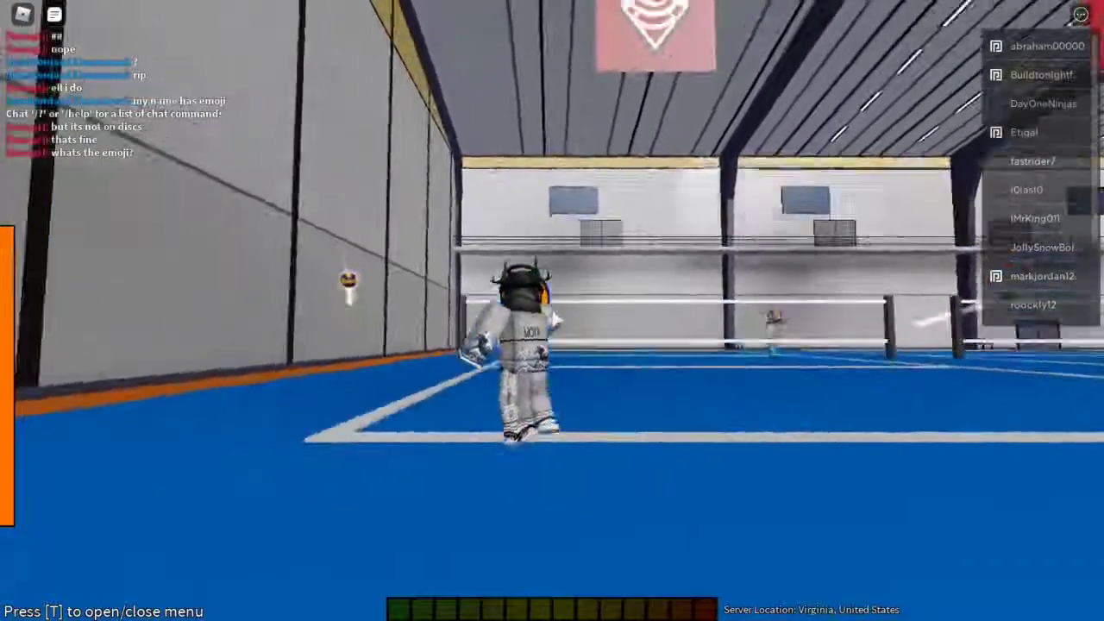
click(555, 317)
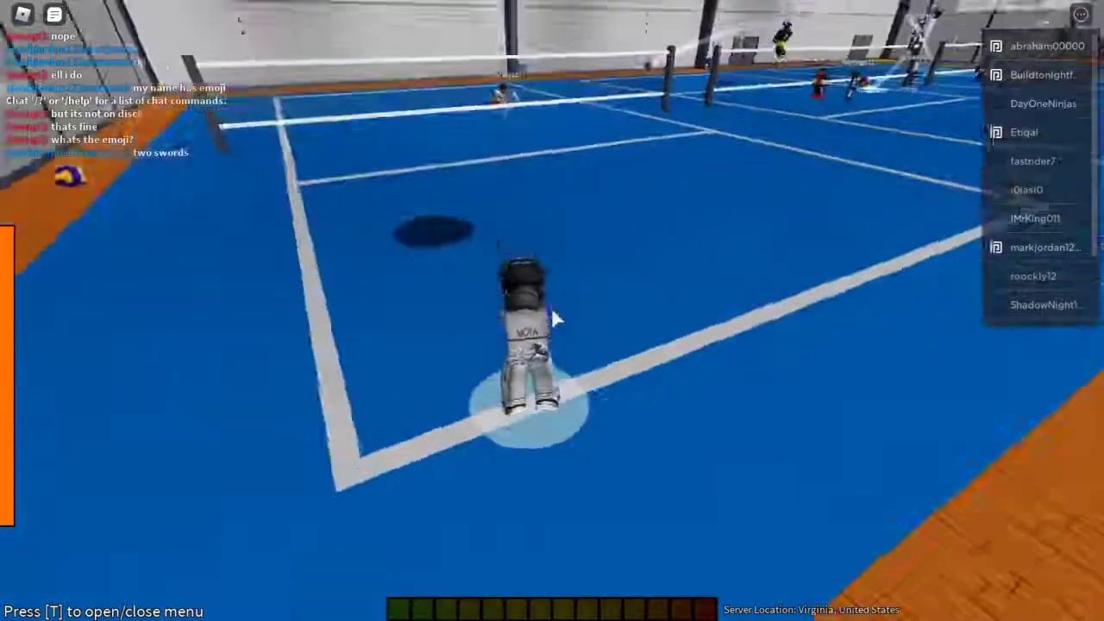
key(w)
key(d)
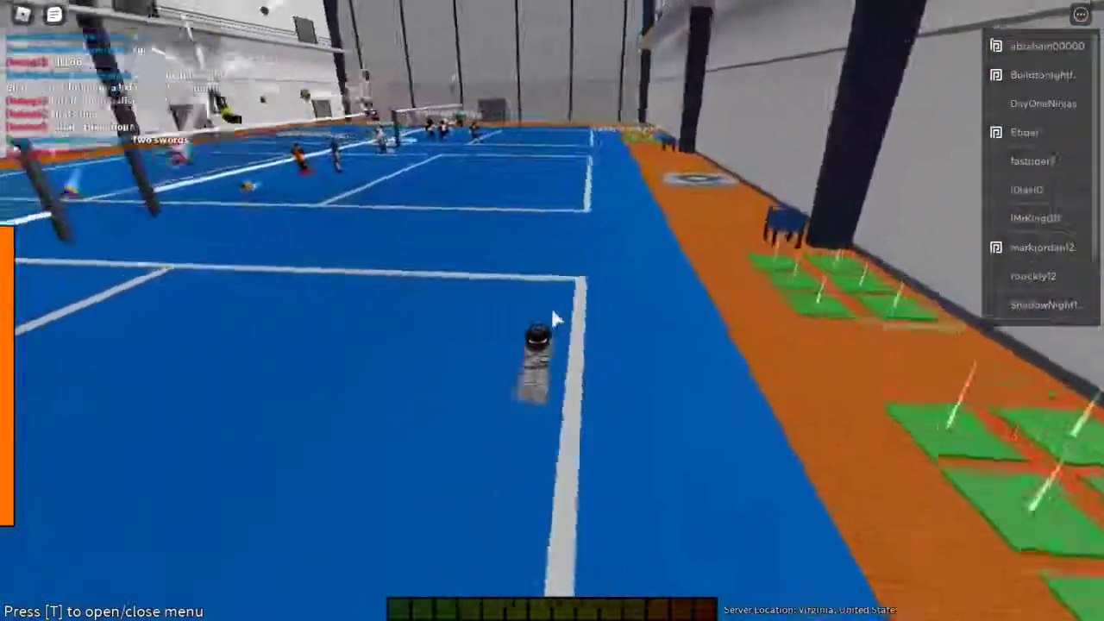
key(ctrl)
key(w)
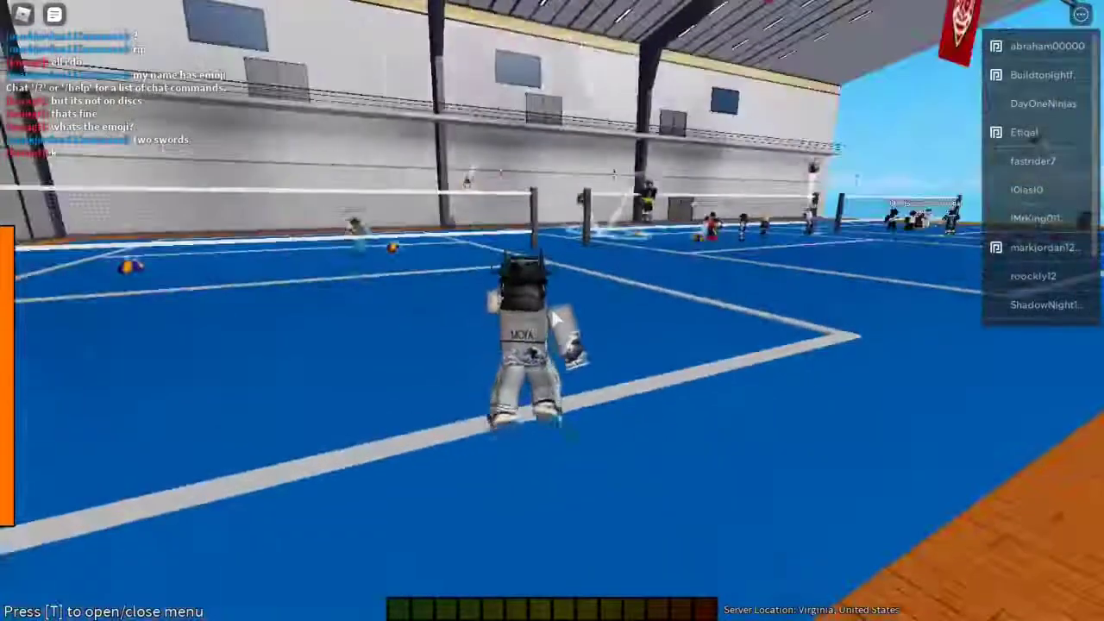
key(a)
click(555, 317)
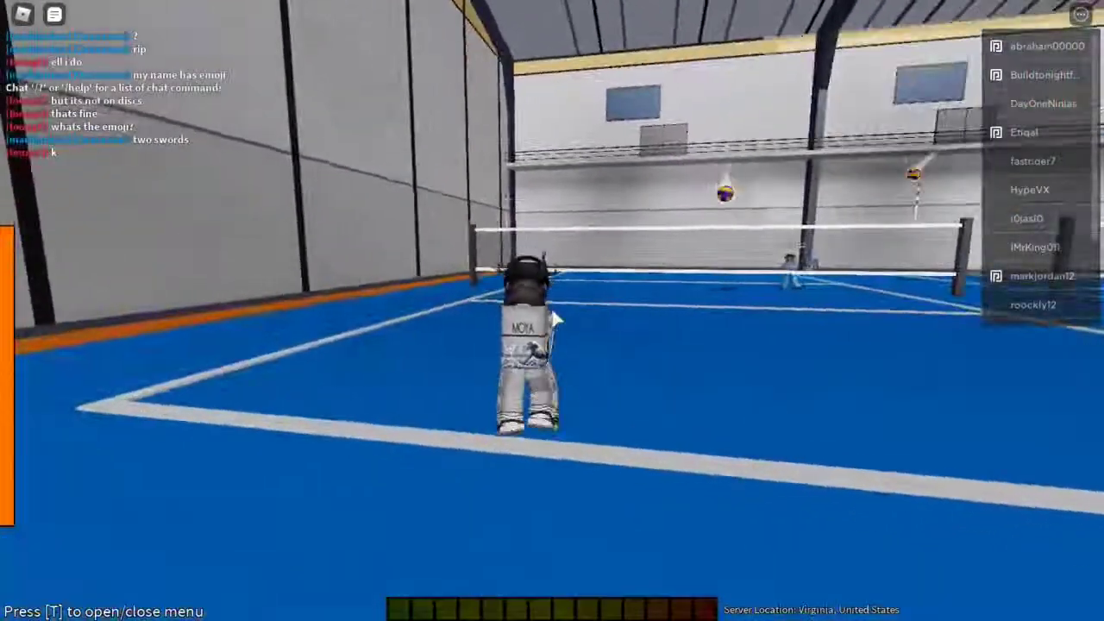
click(555, 317)
key(d)
key(space)
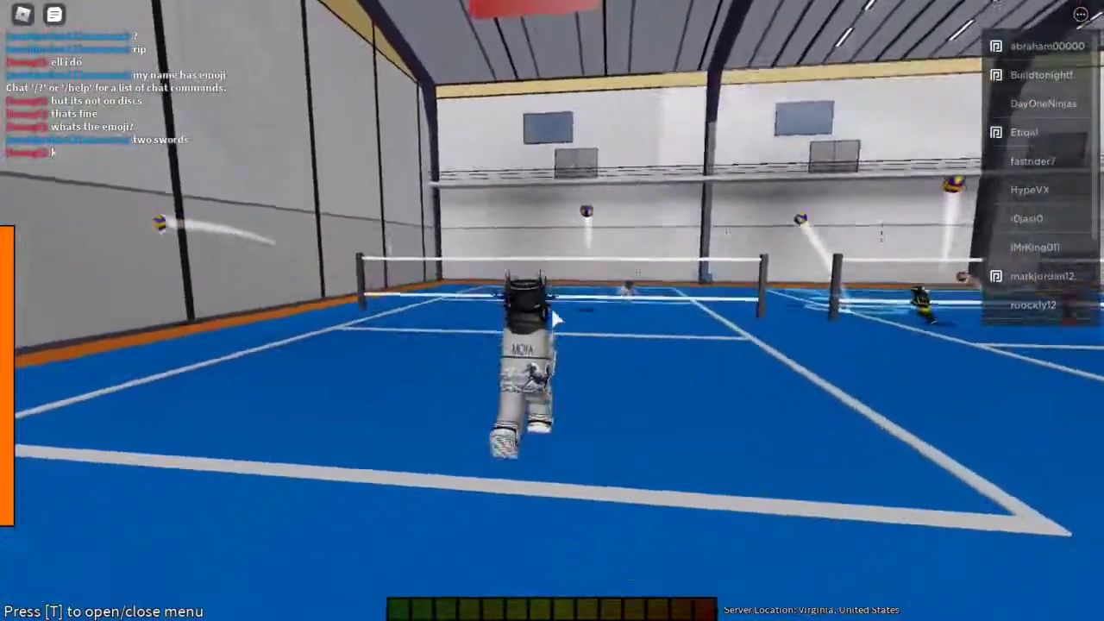
key(a)
key(w)
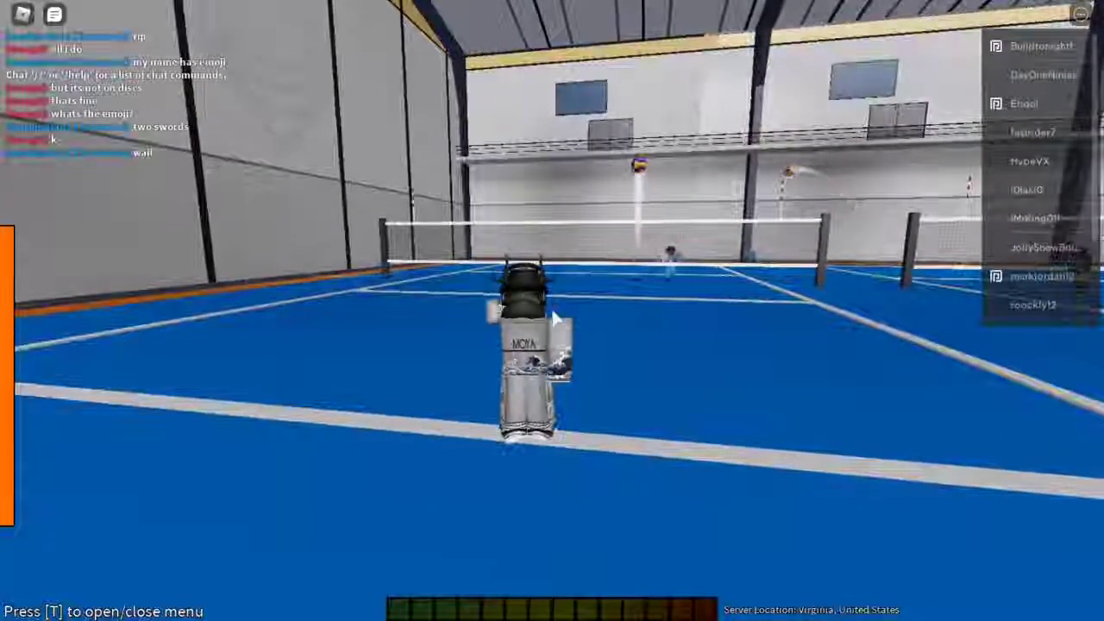
- Switch from the Roblox game back to OBS and add a new Game Capture source to the current scene
key(alt+Tab)
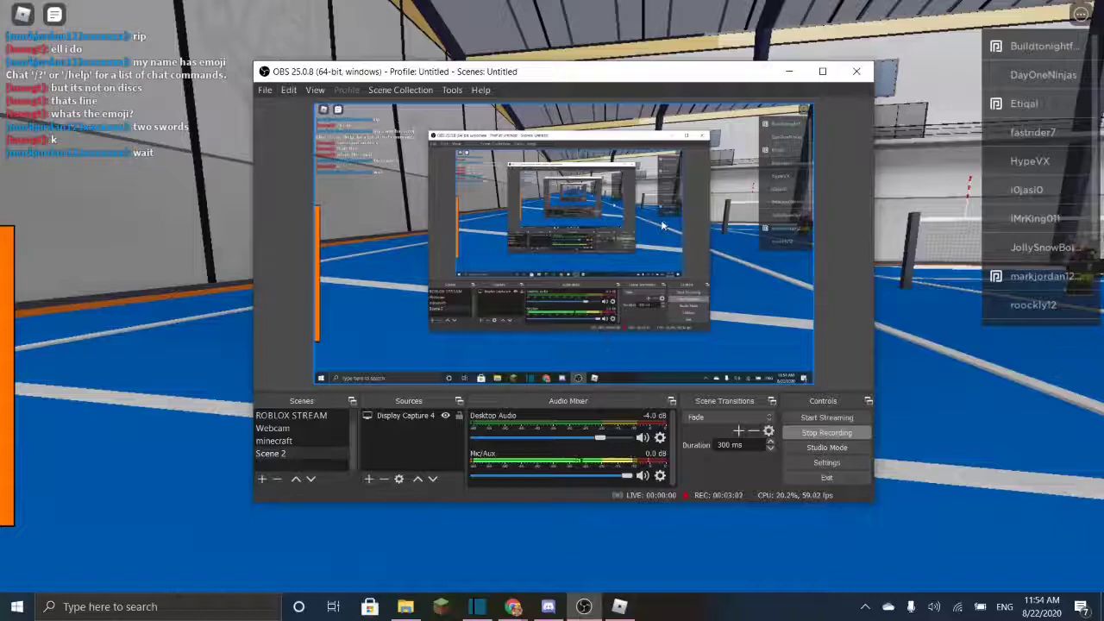
drag(611, 78, 647, 65)
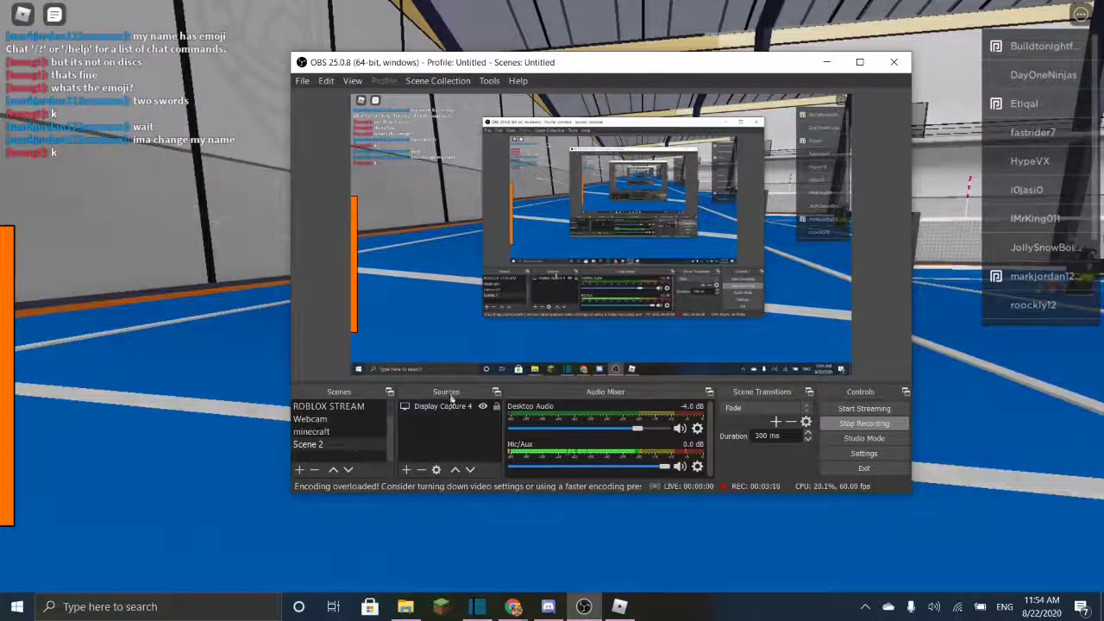
click(407, 469)
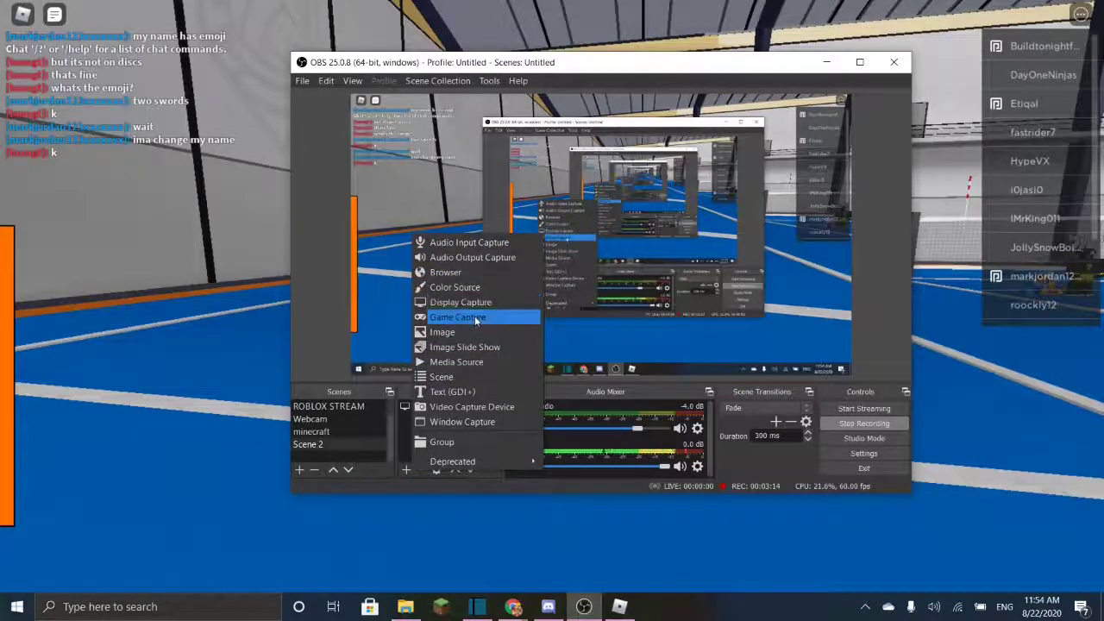
click(474, 316)
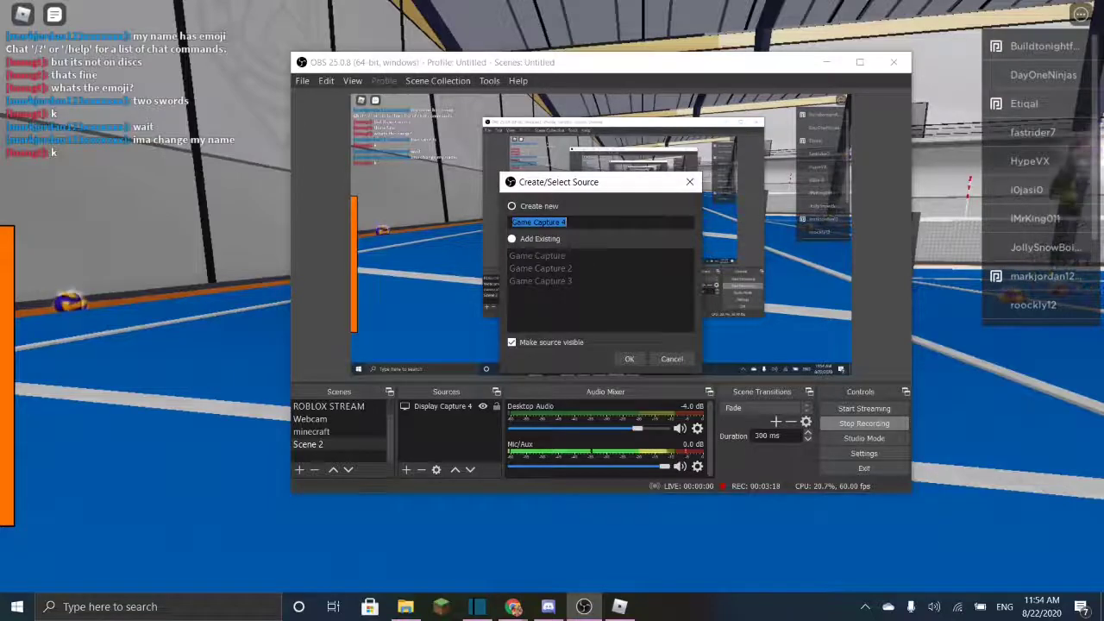
click(631, 356)
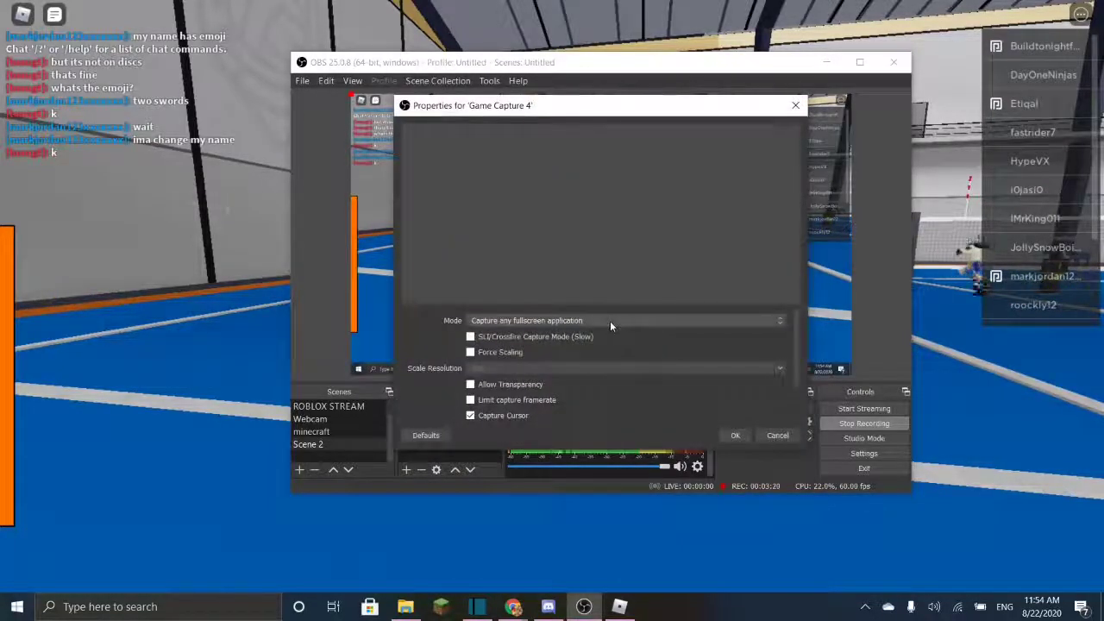
- Set the Game Capture source to capture a specific window, choose the Roblox window, and hide the Display Capture source
click(610, 323)
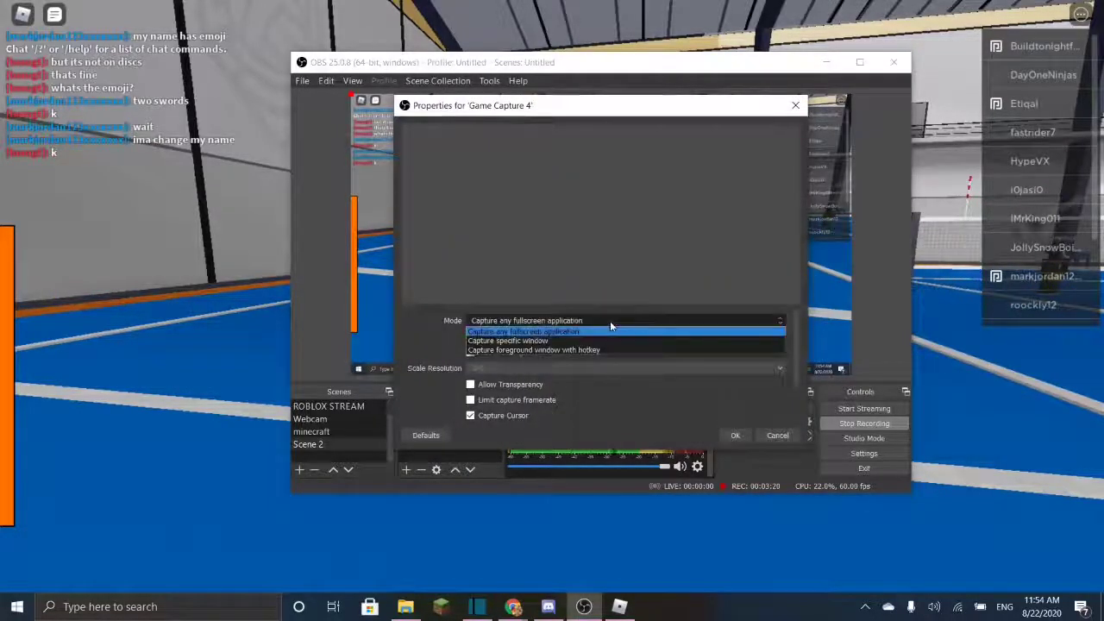
click(521, 341)
click(505, 288)
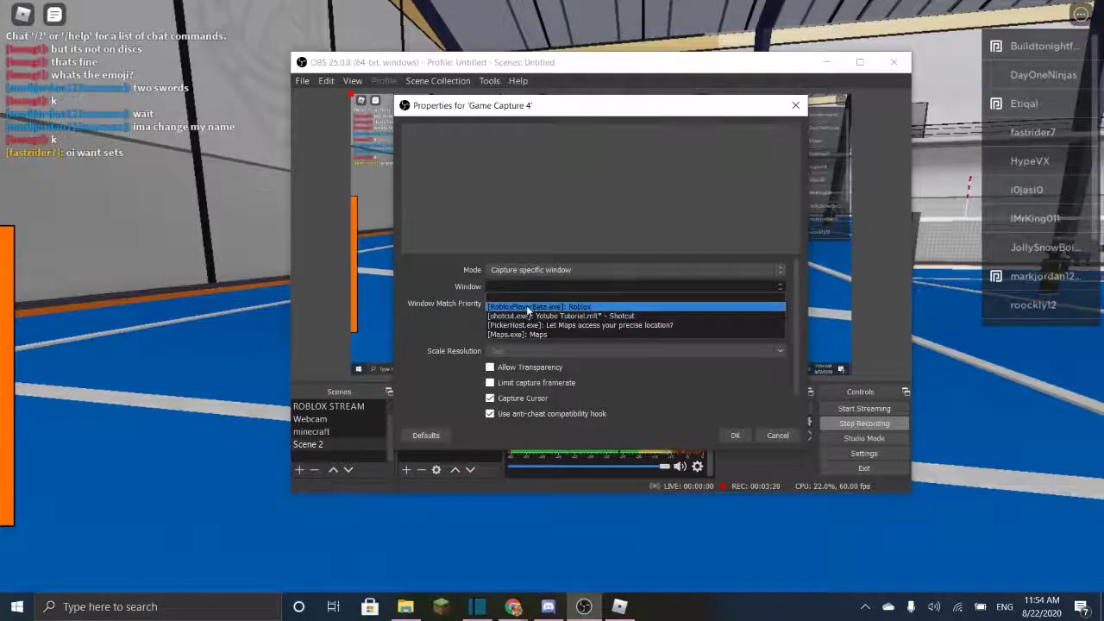
click(529, 308)
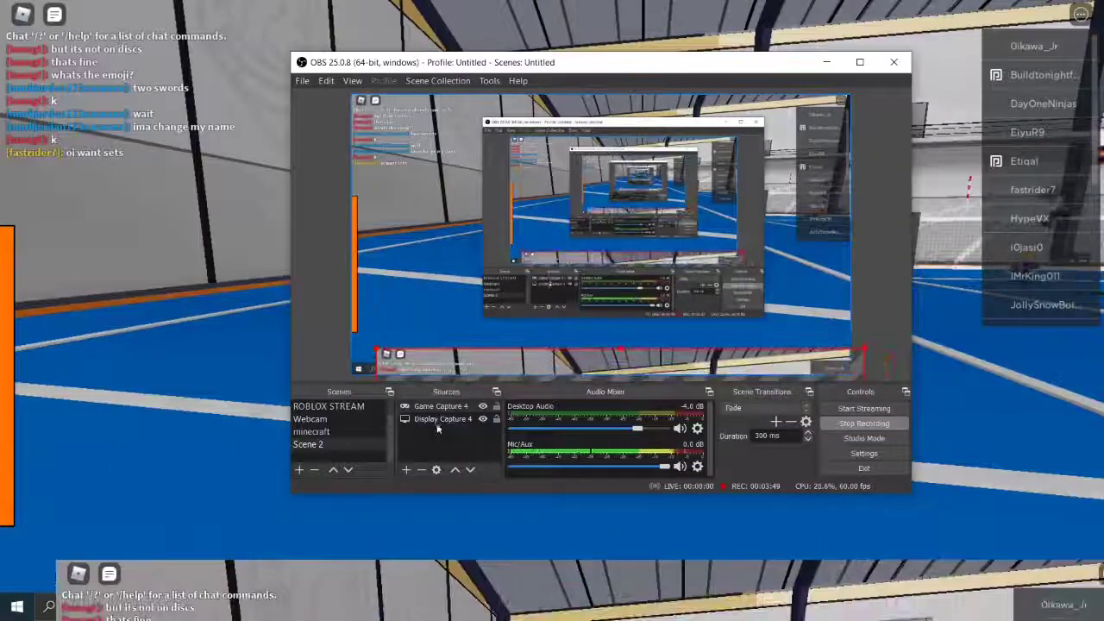
click(483, 419)
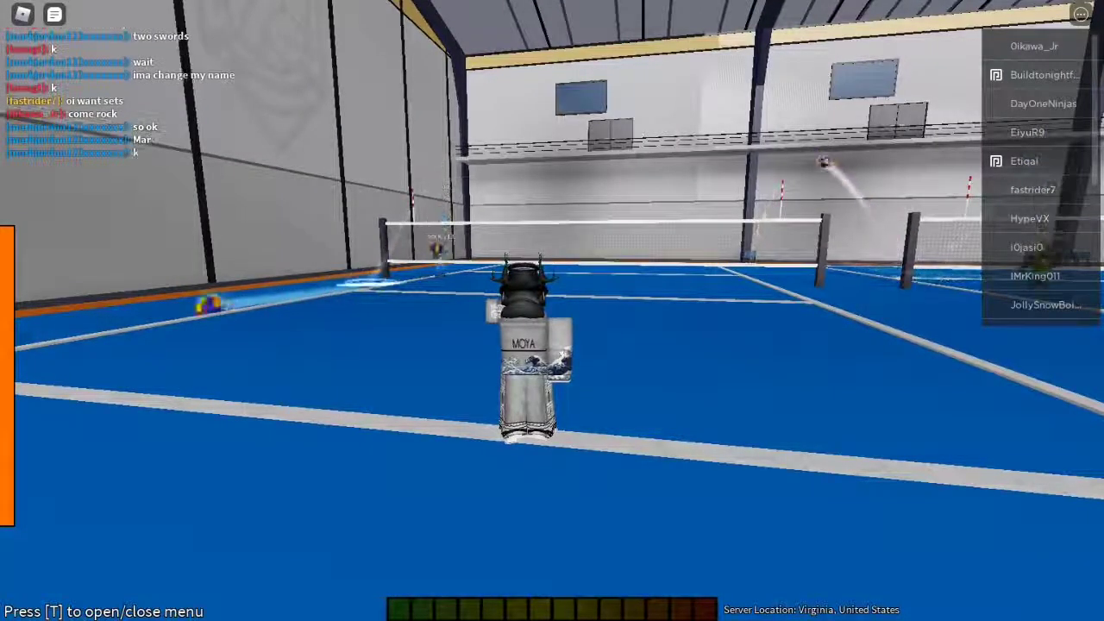
key(w)
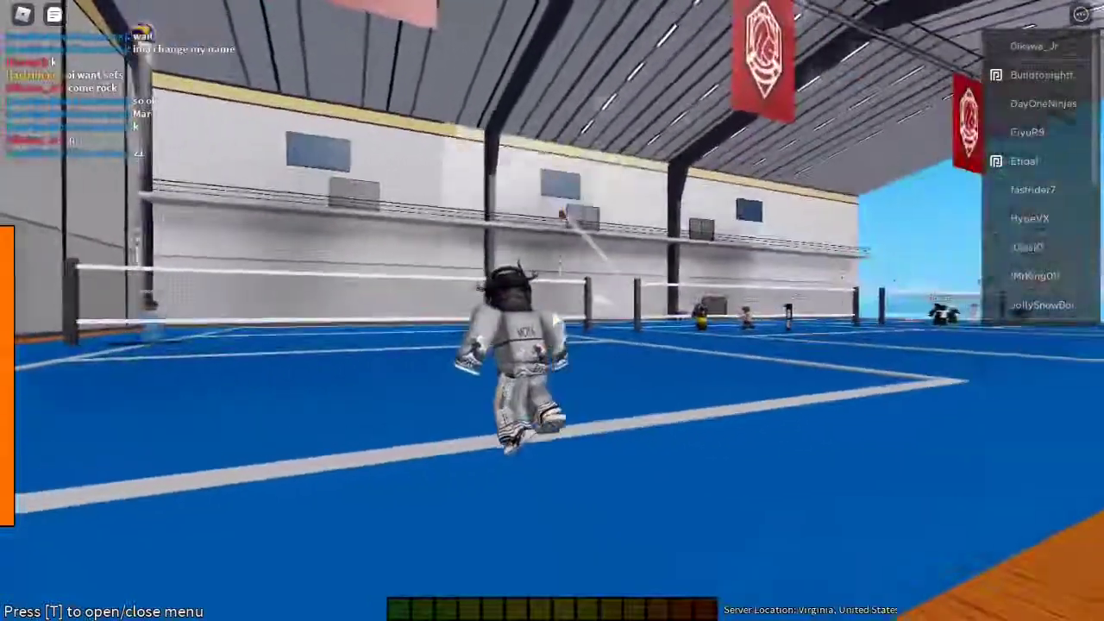
key(space)
click(554, 316)
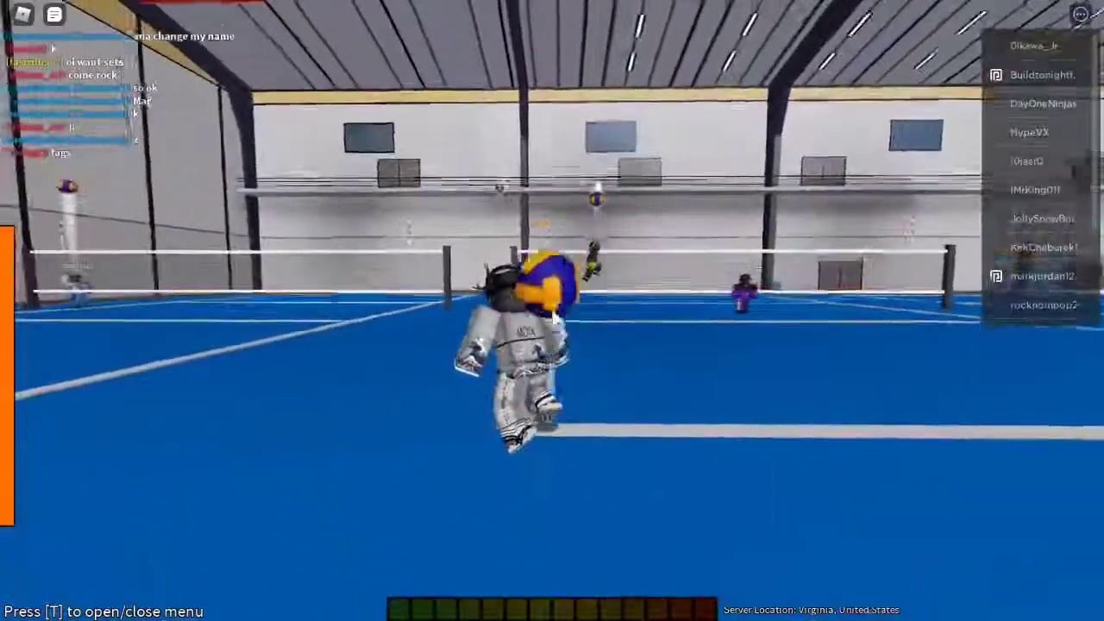
click(553, 316)
key(space)
click(554, 316)
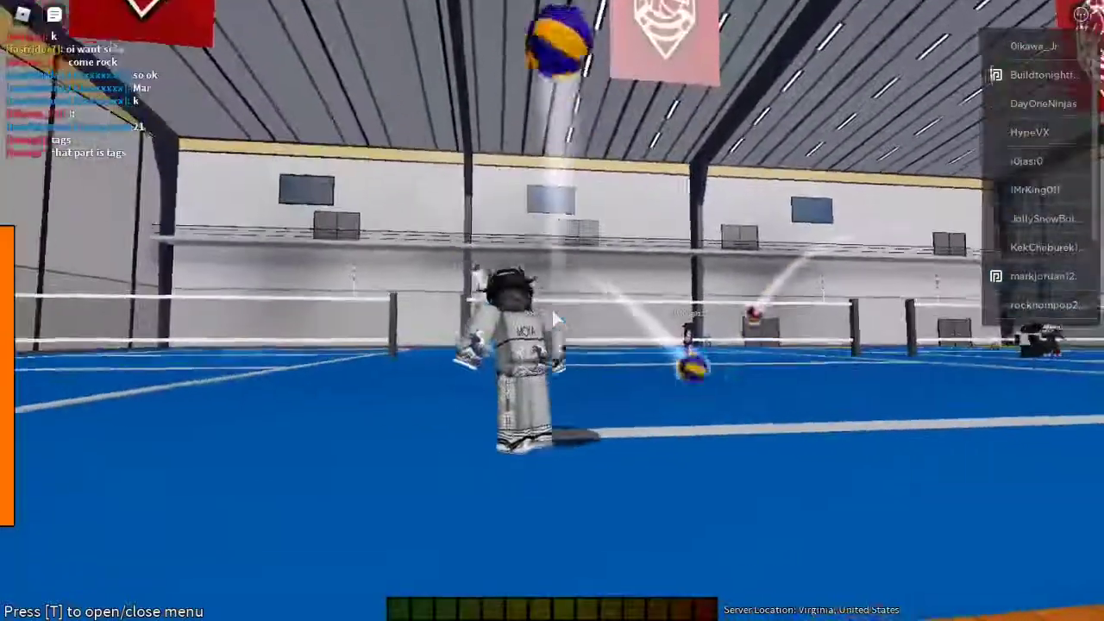
click(554, 316)
key(space)
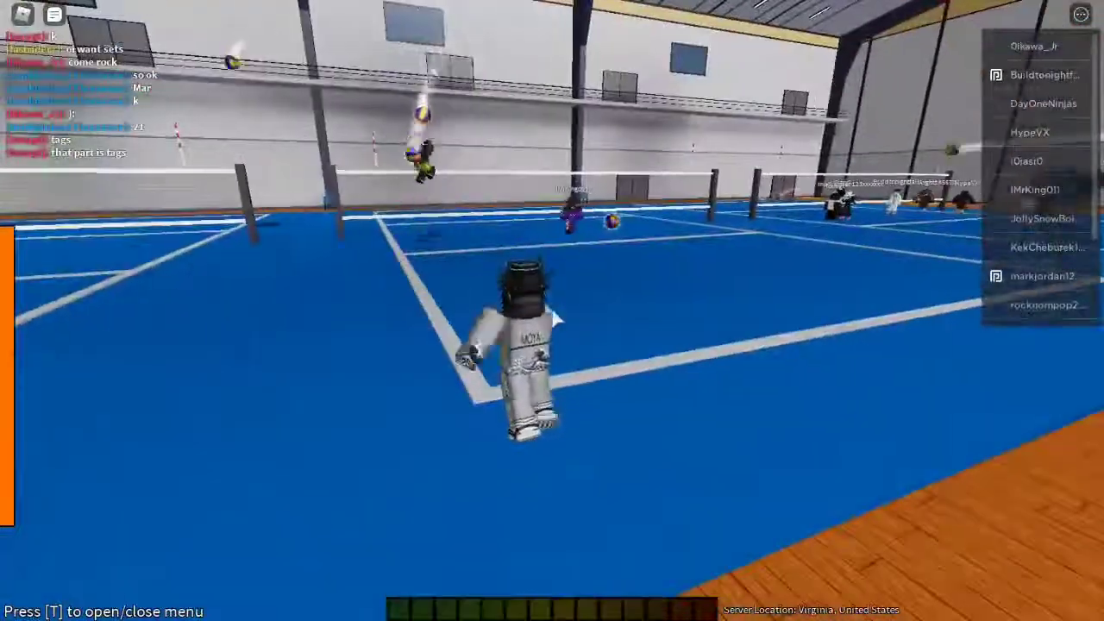
click(556, 319)
click(556, 319)
key(space)
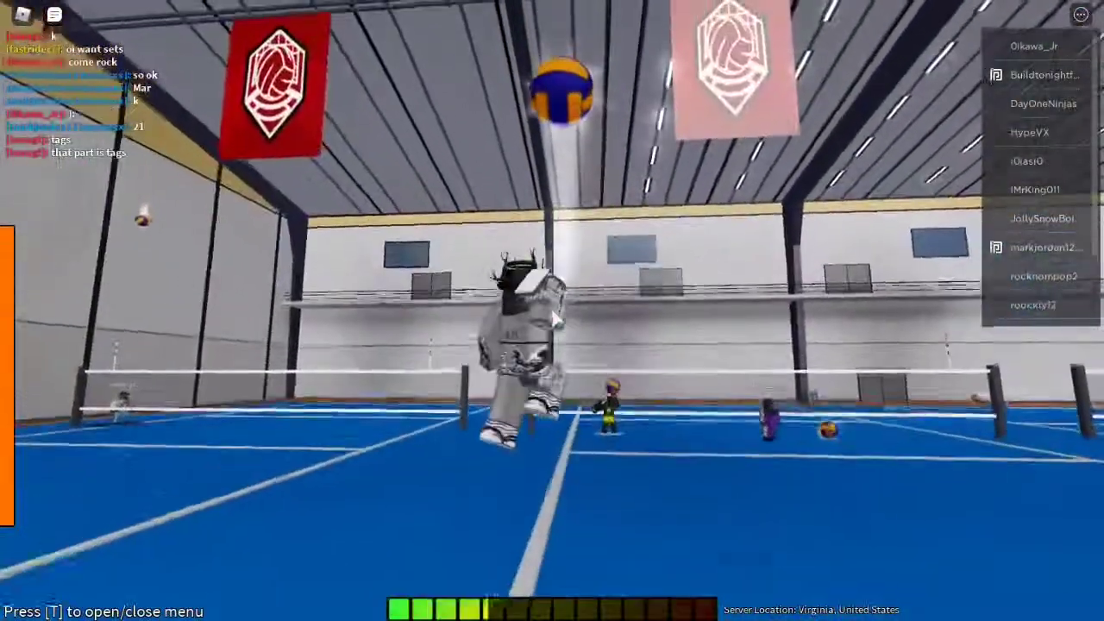
key(w)
click(555, 319)
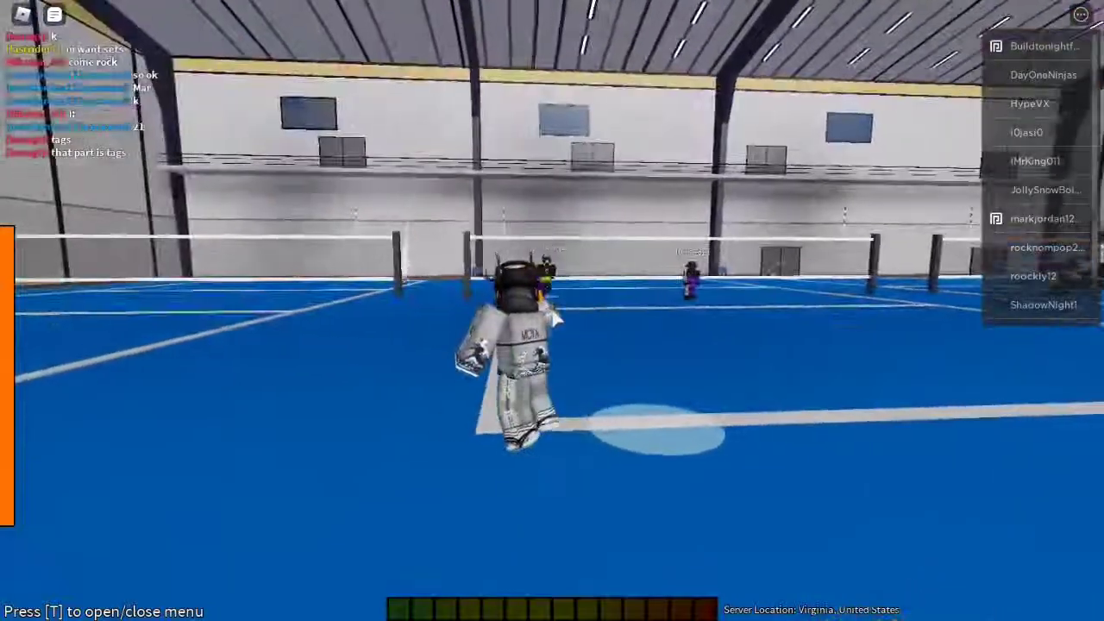
key(space)
click(555, 317)
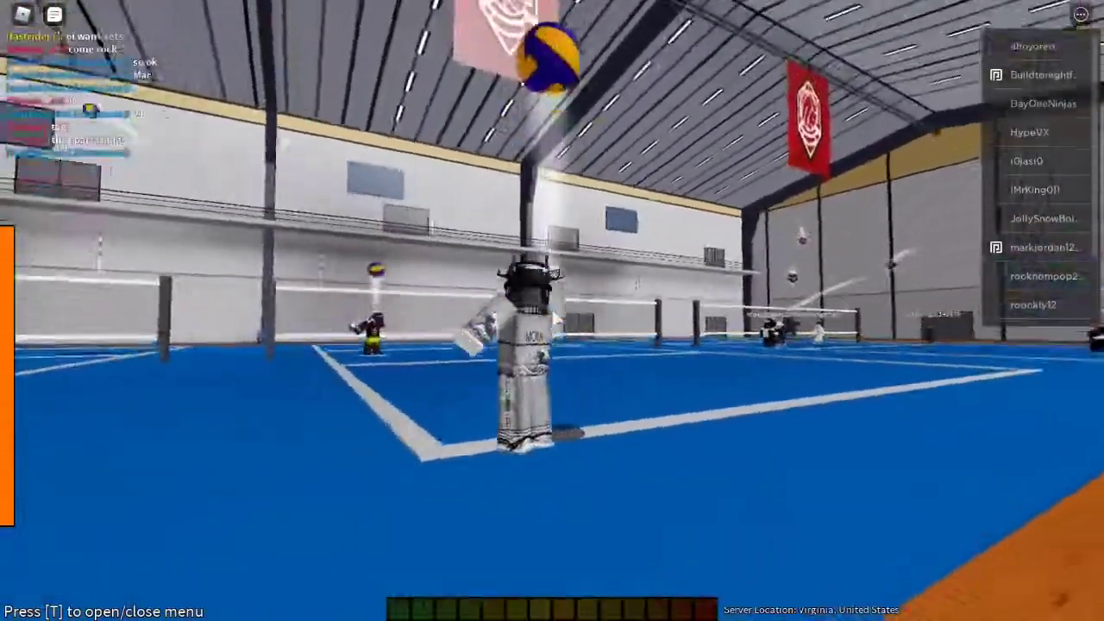
key(space)
click(555, 319)
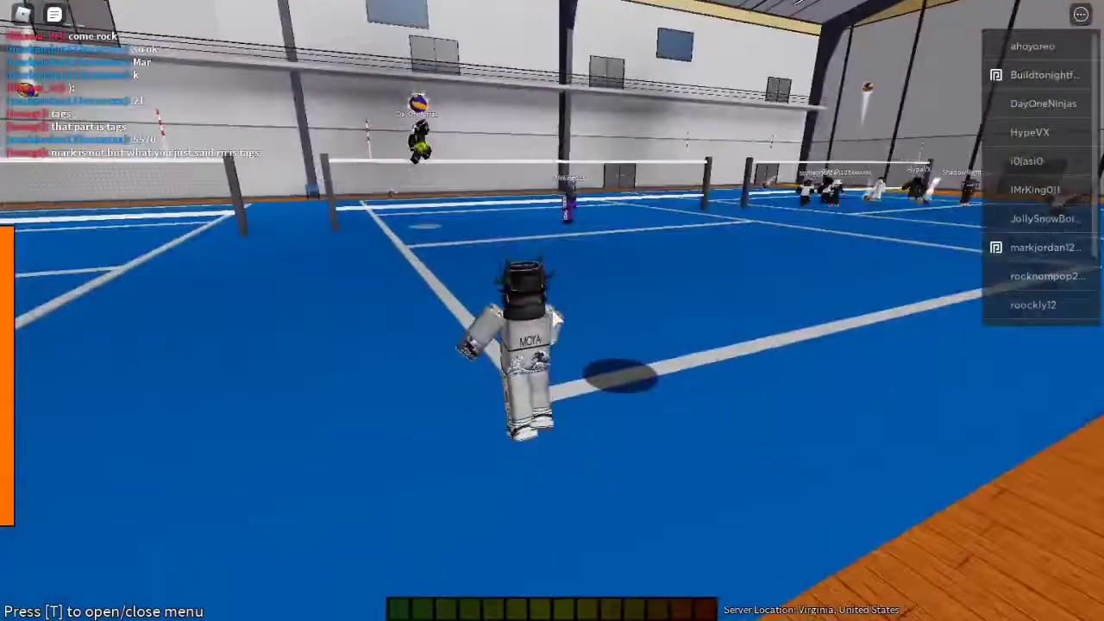
click(555, 319)
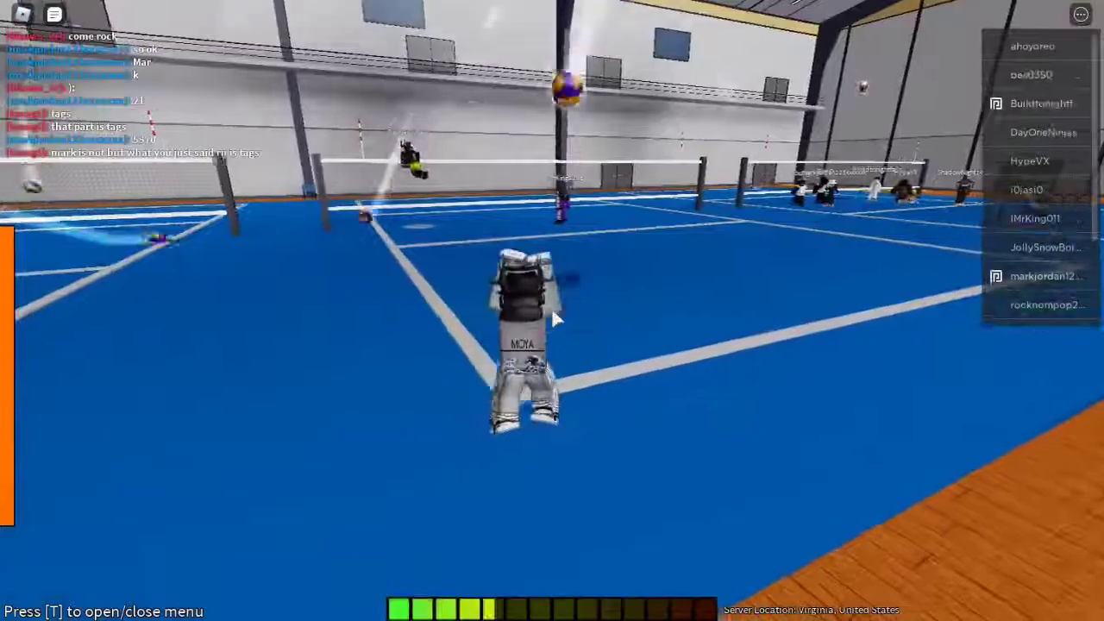
key(w)
click(554, 319)
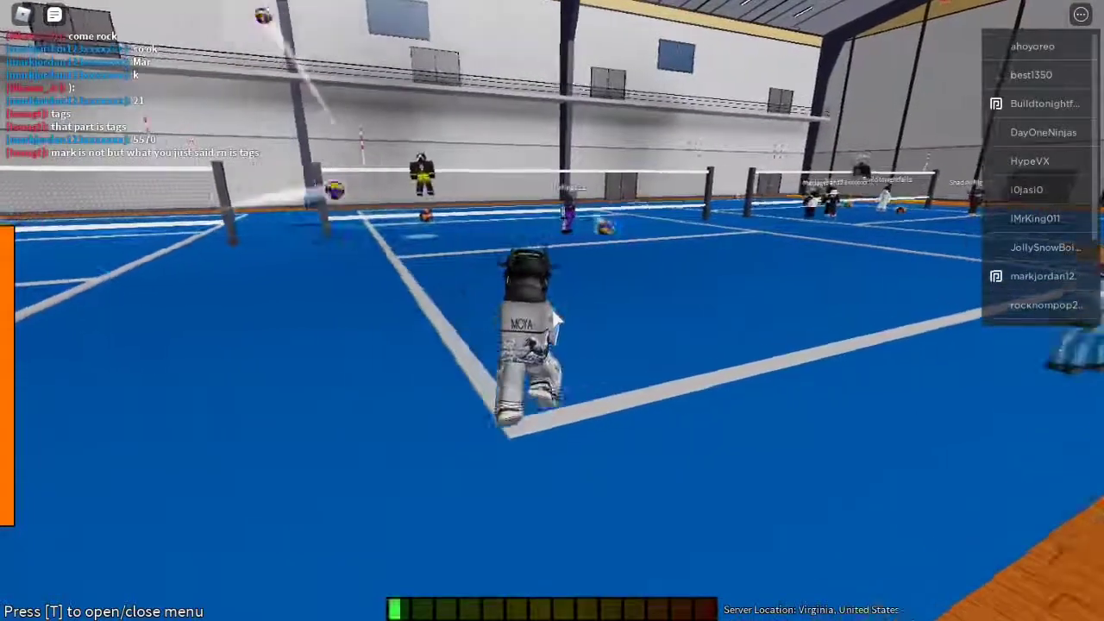
key(w)
click(555, 320)
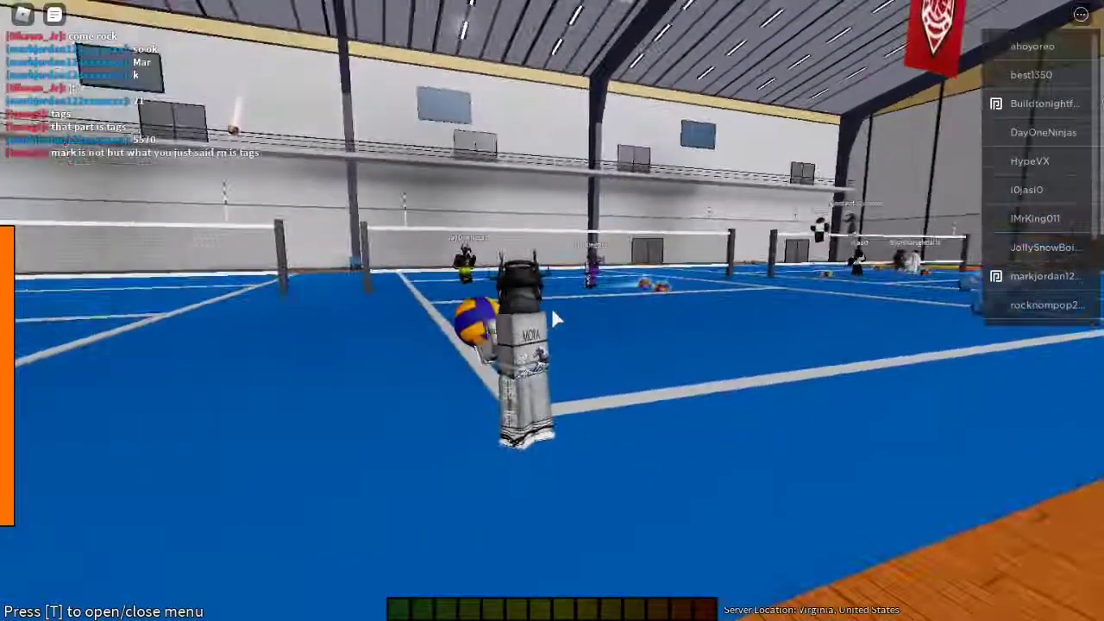
click(553, 311)
key(w)
key(space)
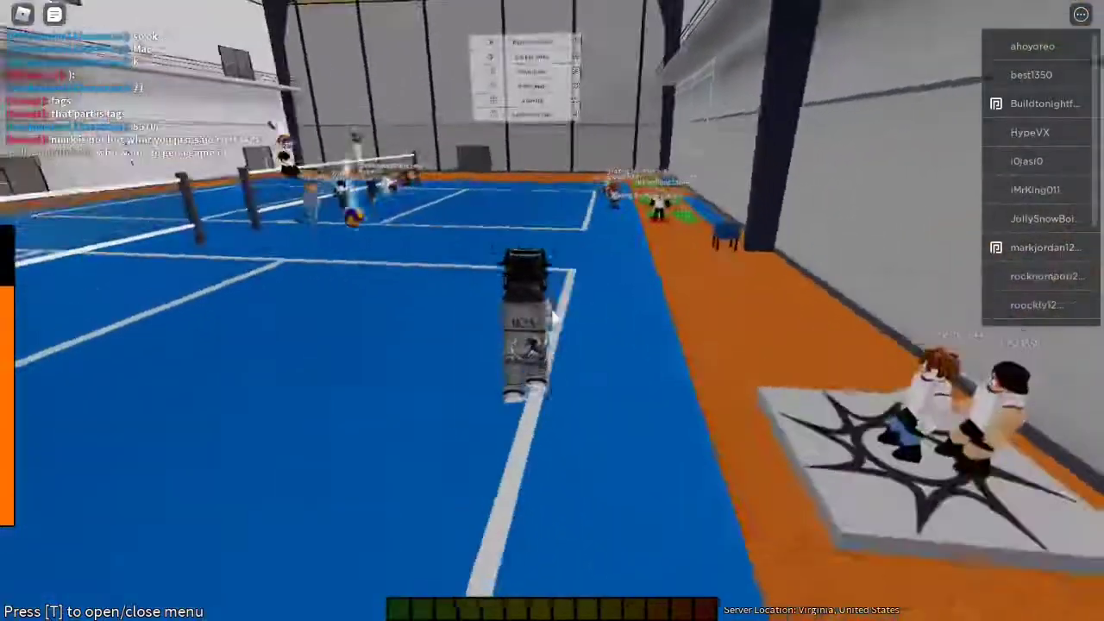
key(w)
key(ctrl)
click(552, 312)
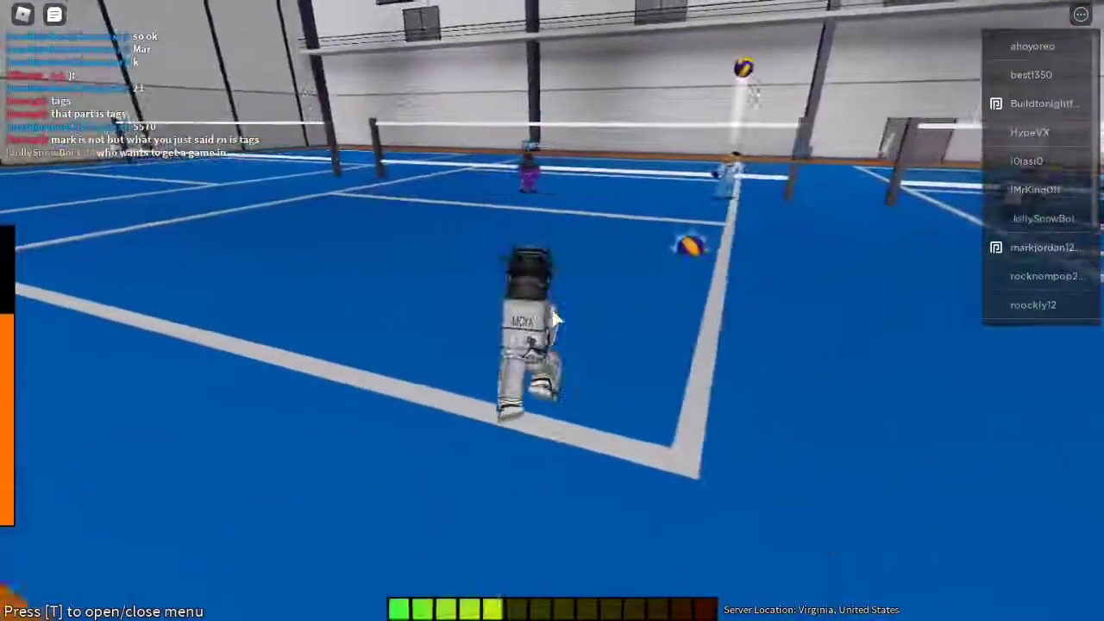
key(w)
key(space)
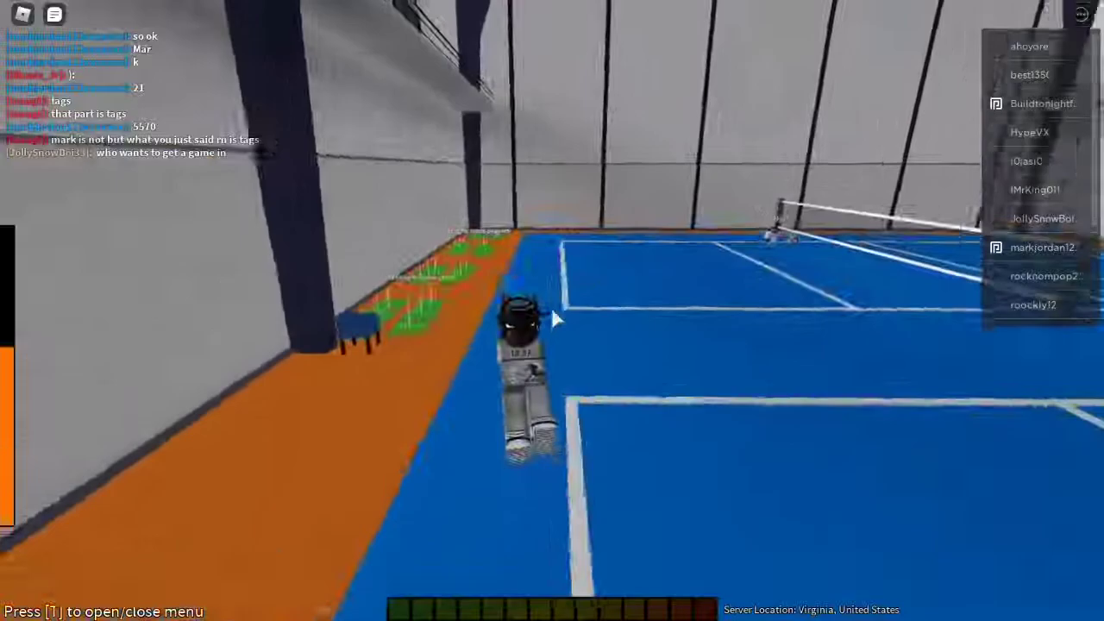
key(w)
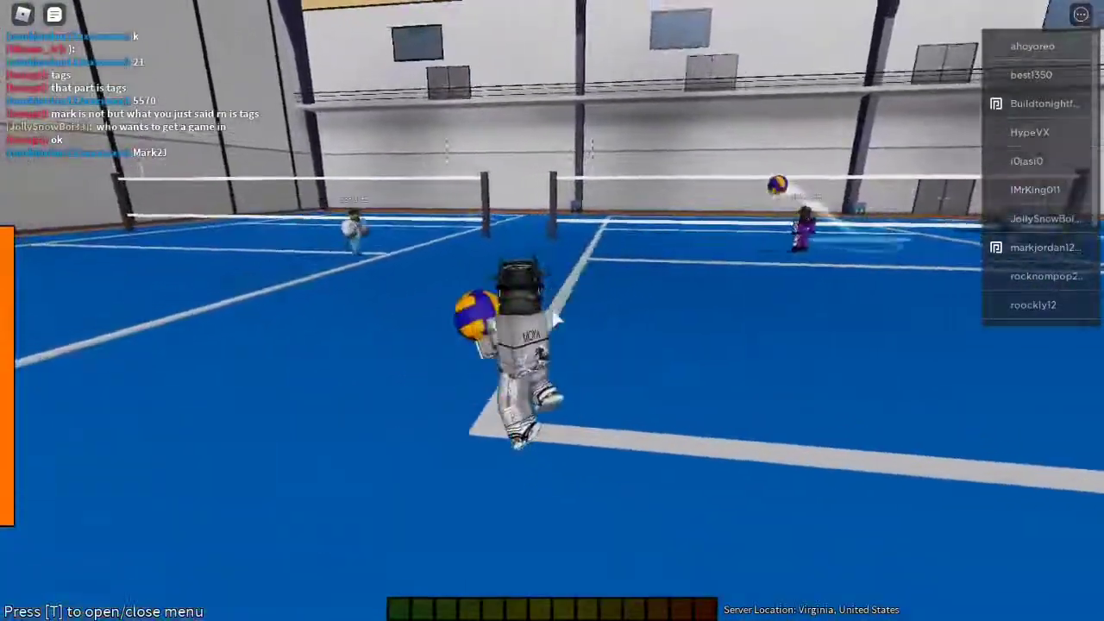
click(556, 319)
key(space)
click(551, 307)
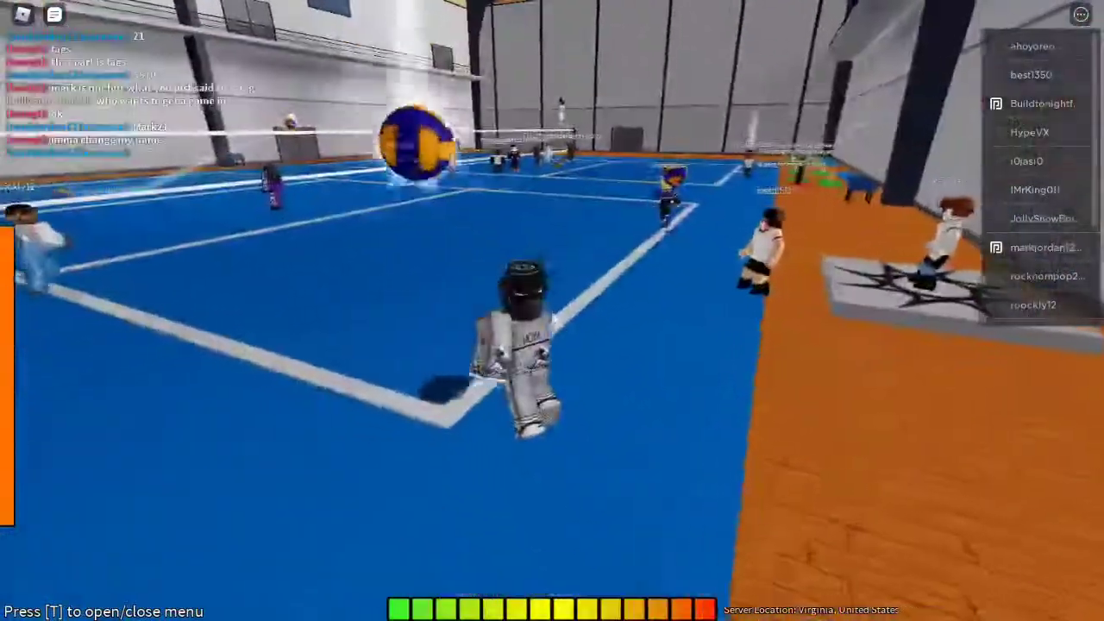
click(551, 307)
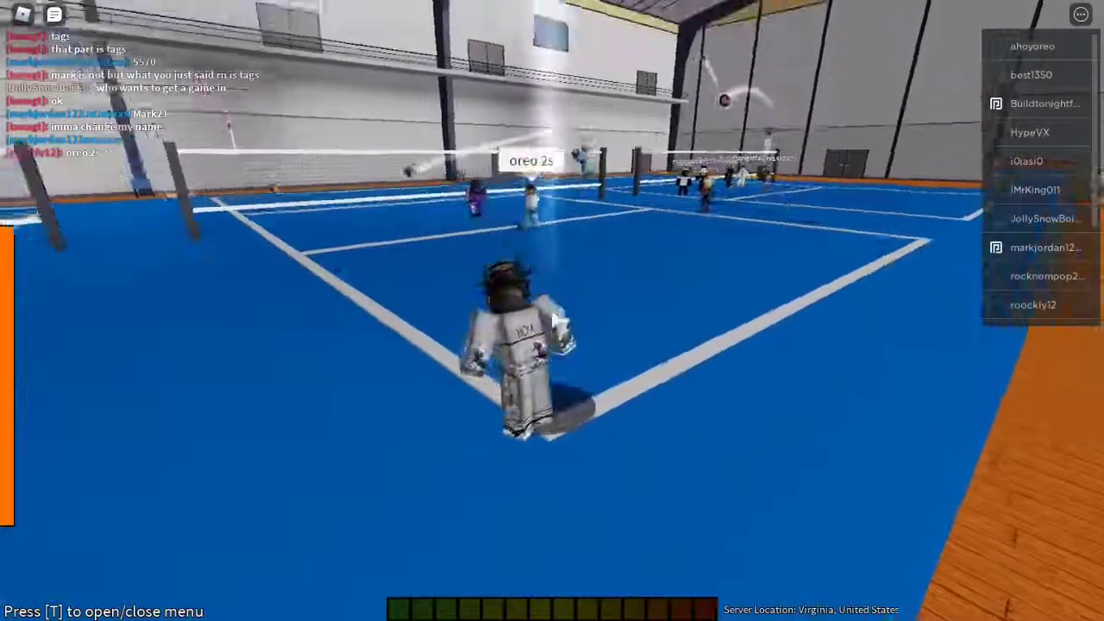
key(space)
click(557, 319)
key(w)
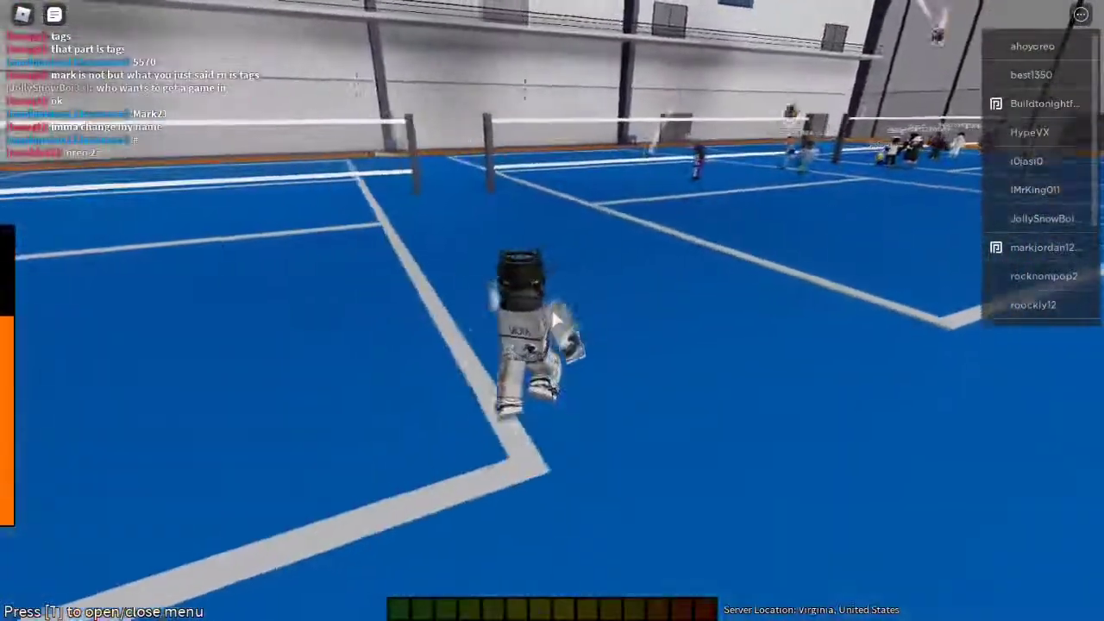
- Leave the Roblox game, switch to the Incognito Chrome window and examine the Shotcut home page
key(Escape)
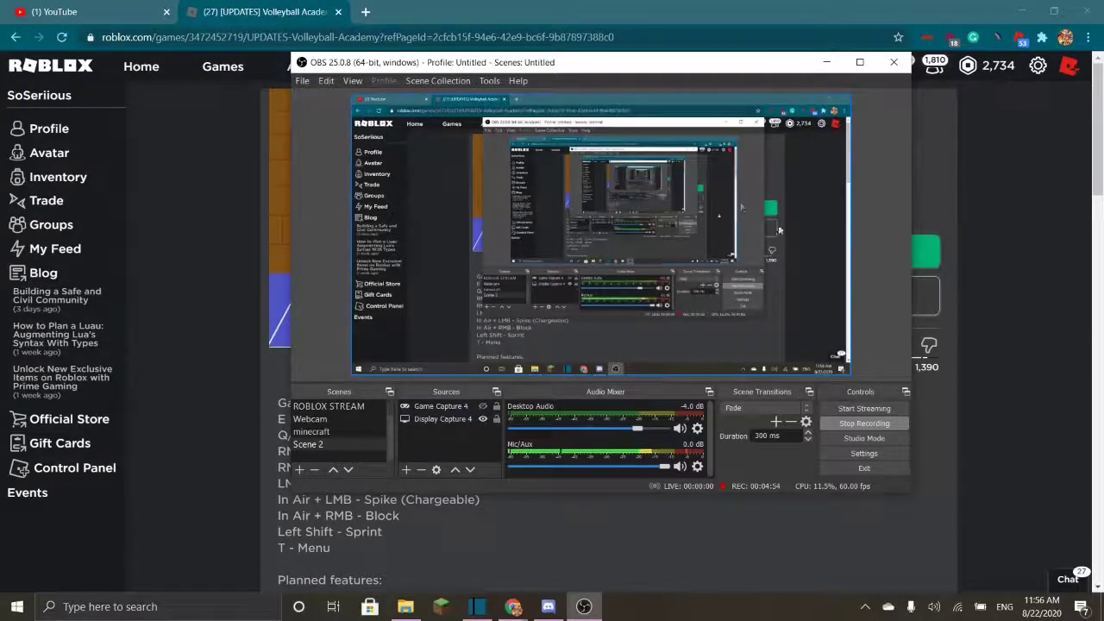
mouse_move(513, 607)
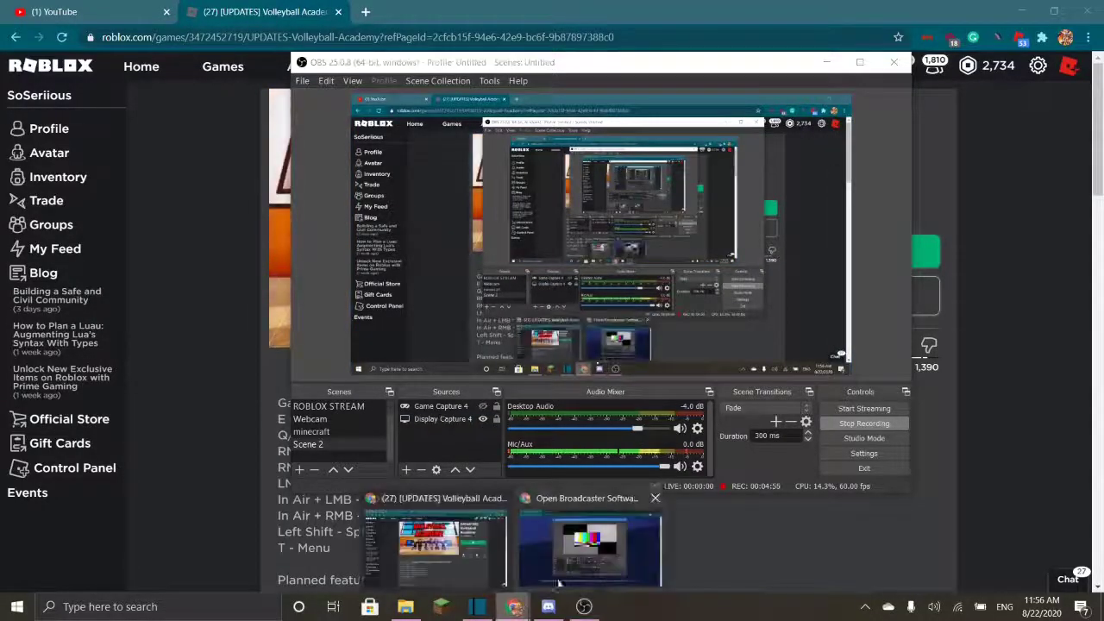
click(599, 579)
click(309, 15)
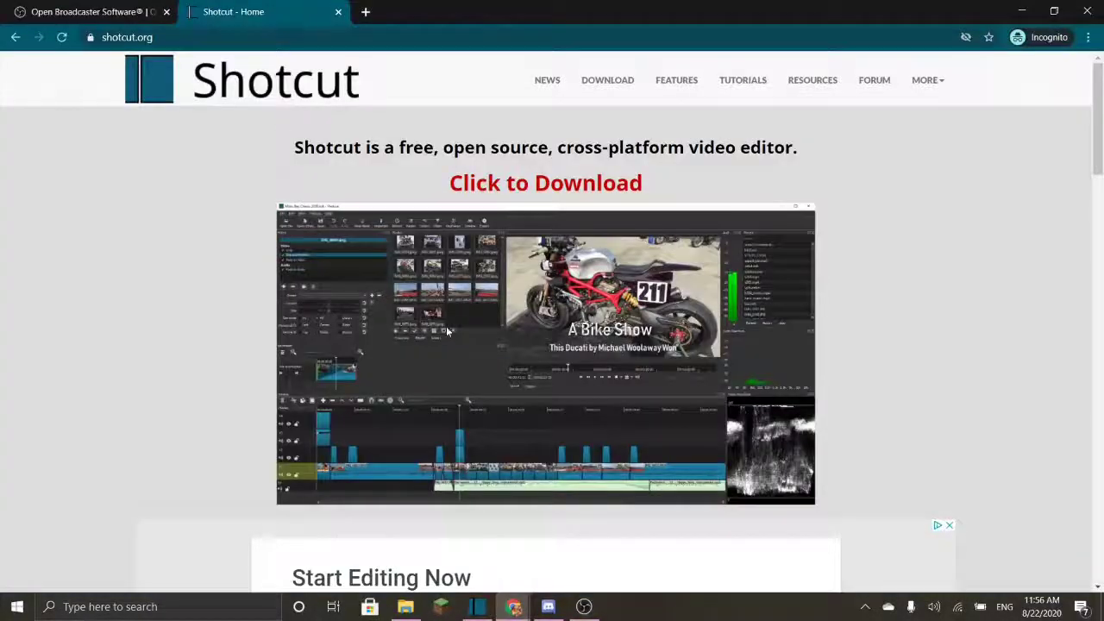
scroll(447, 331, down, 5)
scroll(446, 325, up, 5)
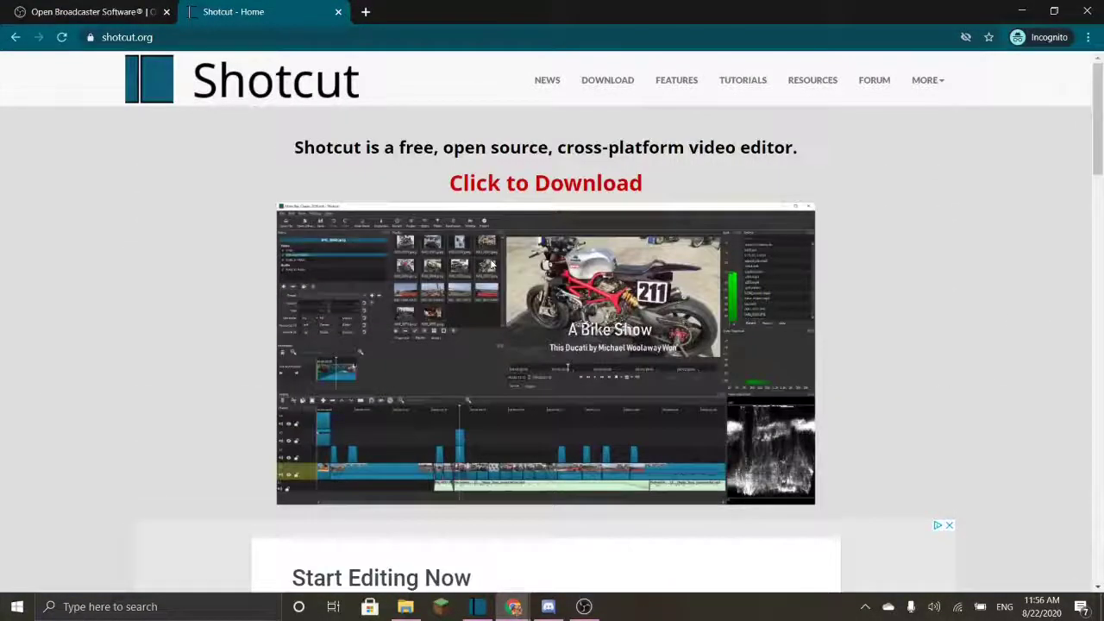
scroll(785, 315, down, 2)
scroll(621, 201, up, 2)
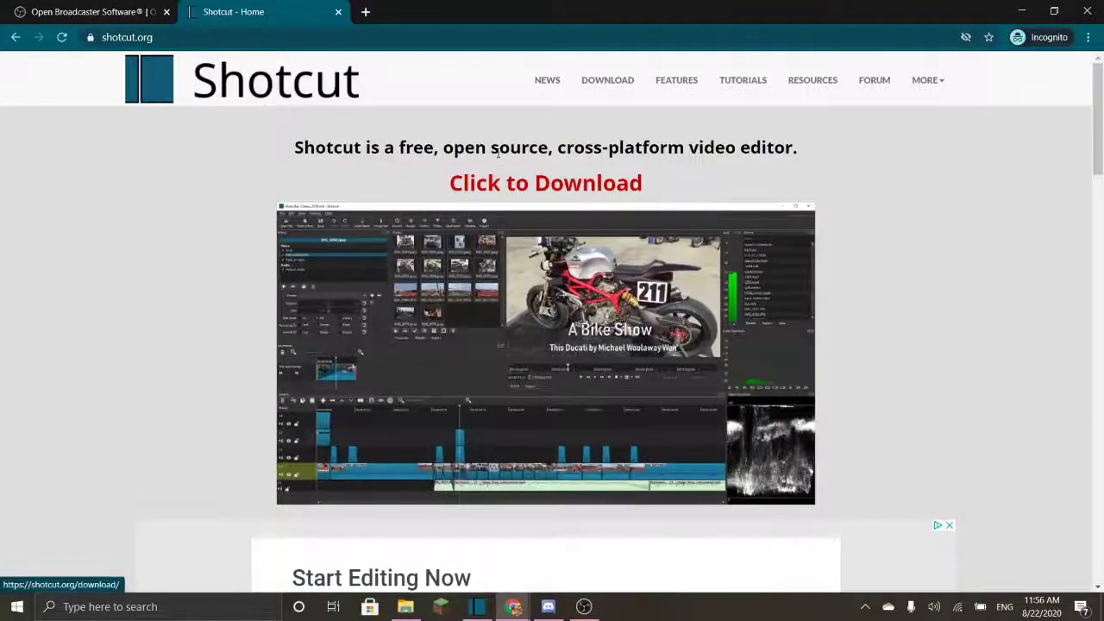
- Switch to Shotcut and start a new project named "Youtube Tutorial 2" with the Automatic video mode
click(477, 607)
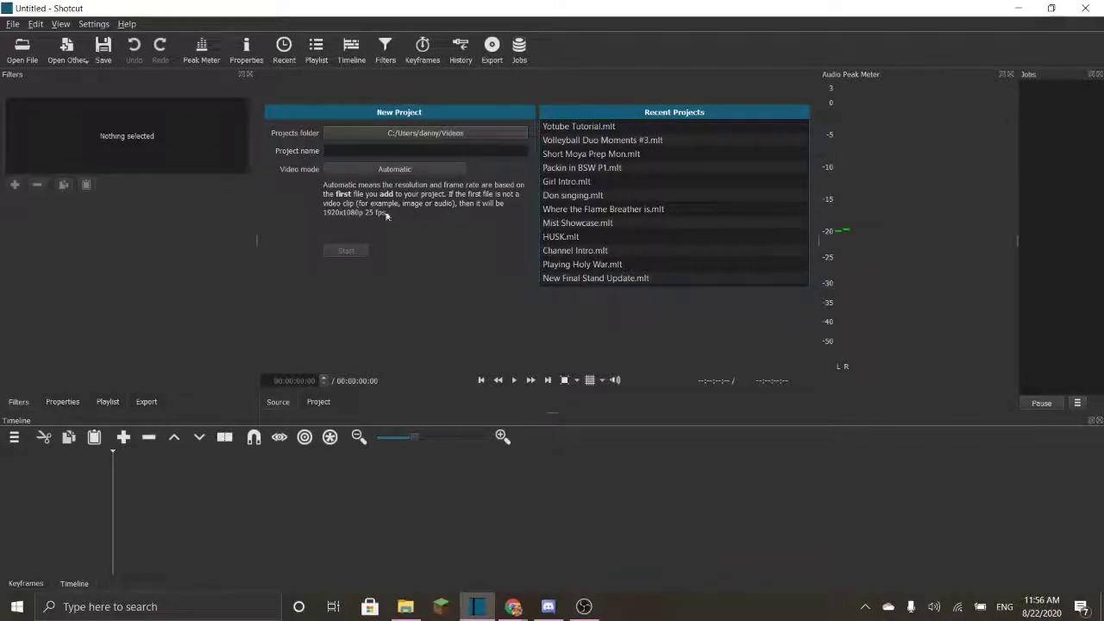
click(385, 153)
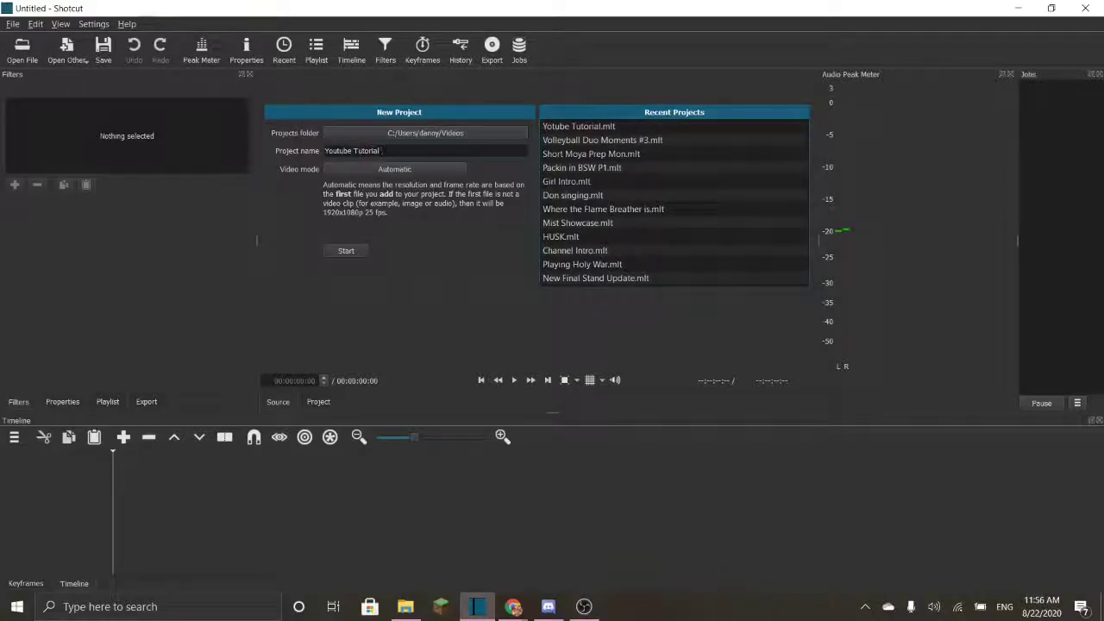
click(354, 250)
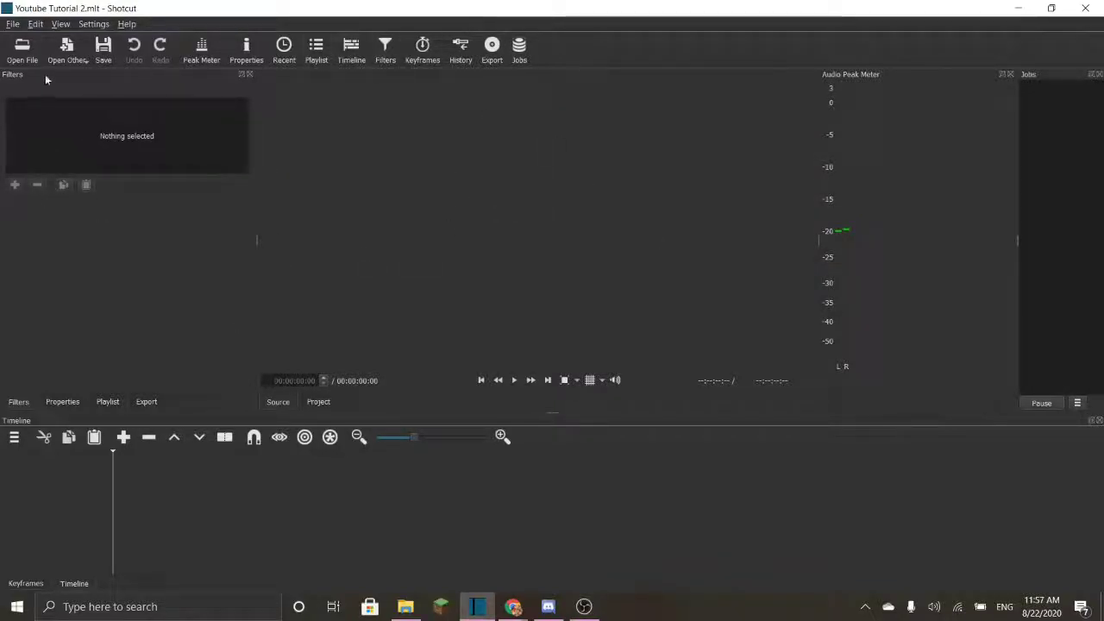
click(23, 49)
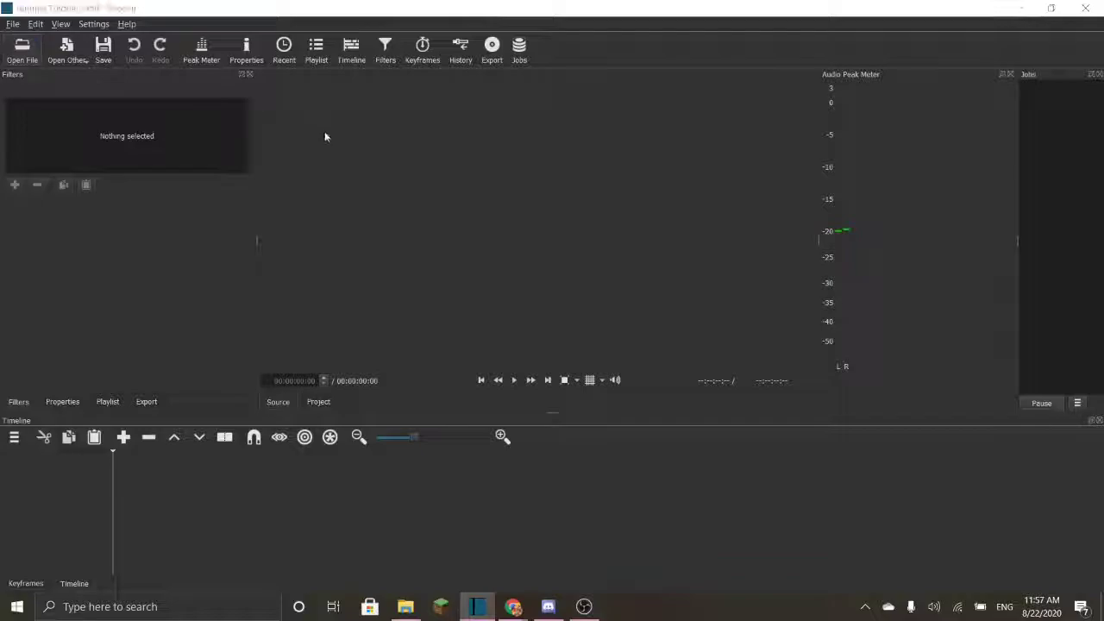
scroll(310, 193, down, 3)
scroll(311, 192, up, 3)
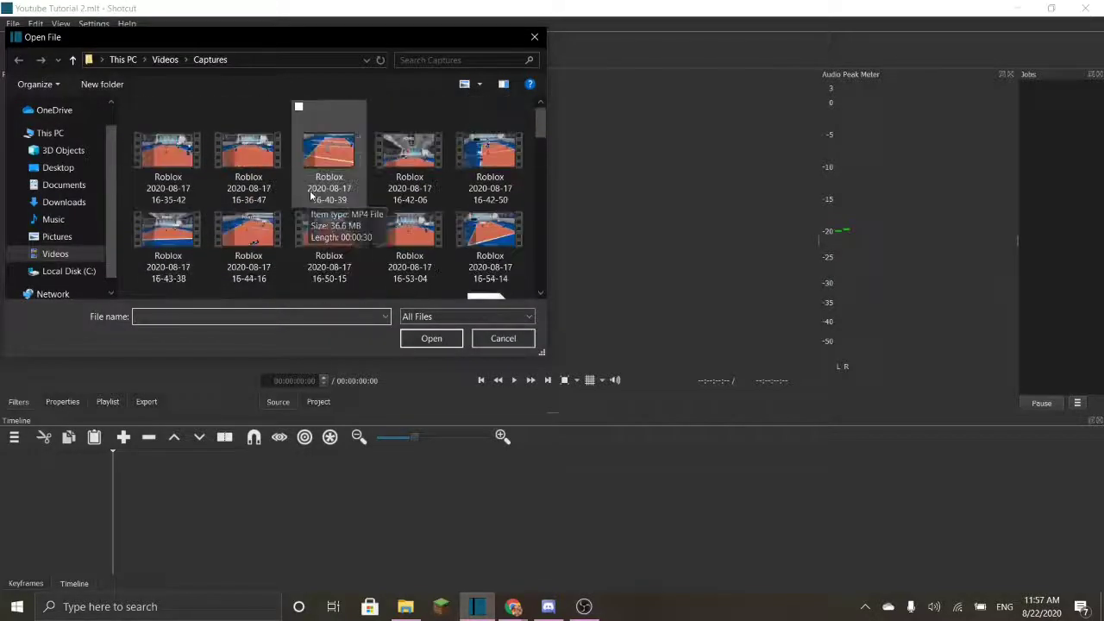
scroll(319, 207, down, 3)
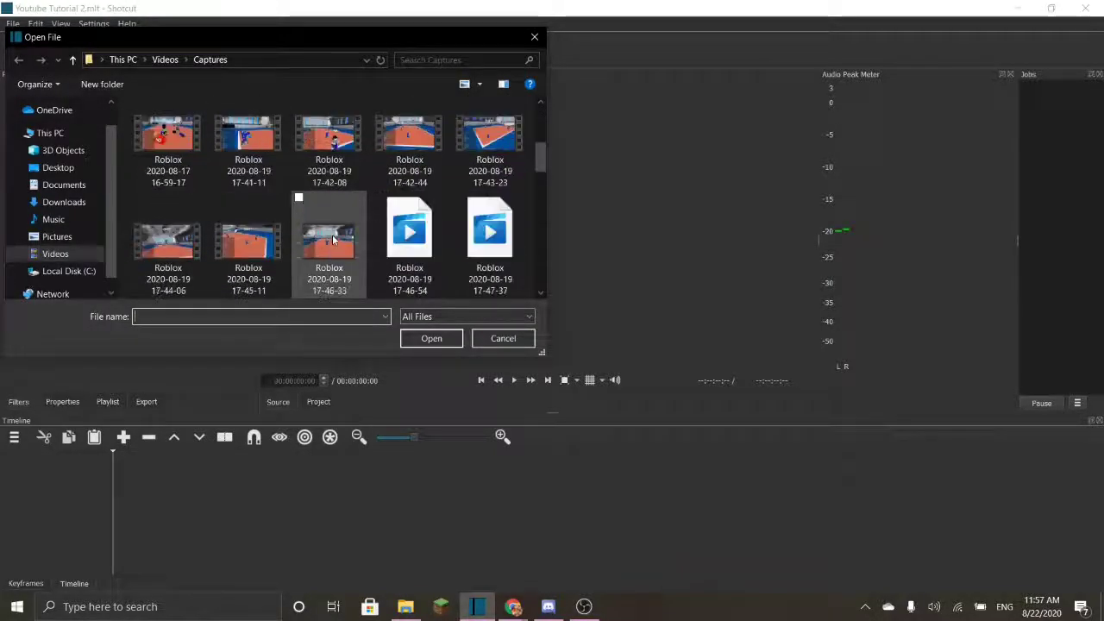
click(261, 152)
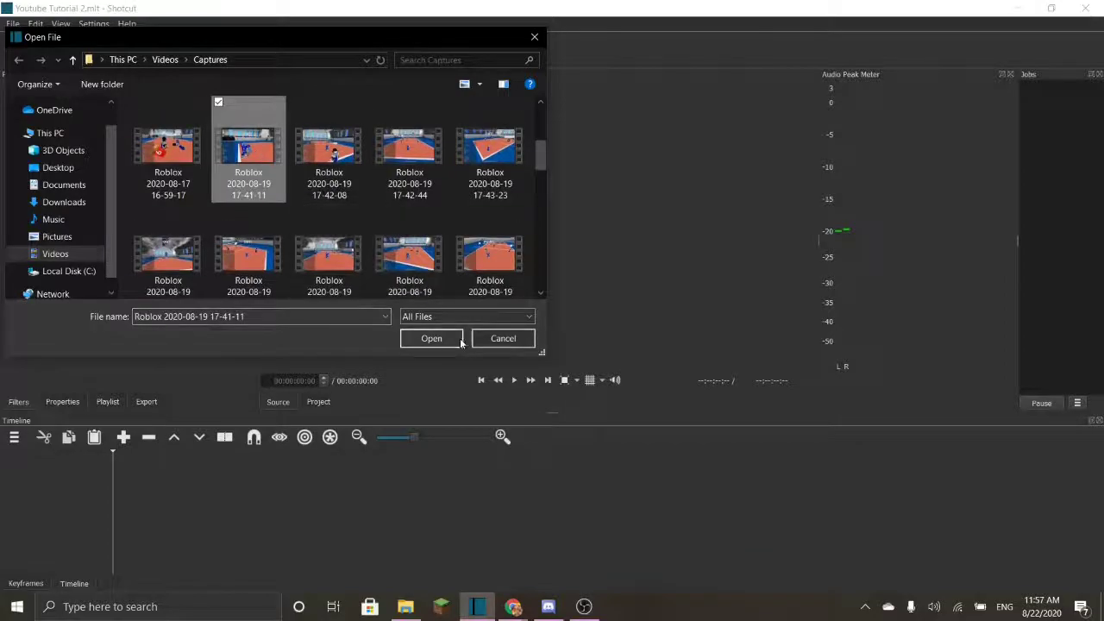
click(432, 338)
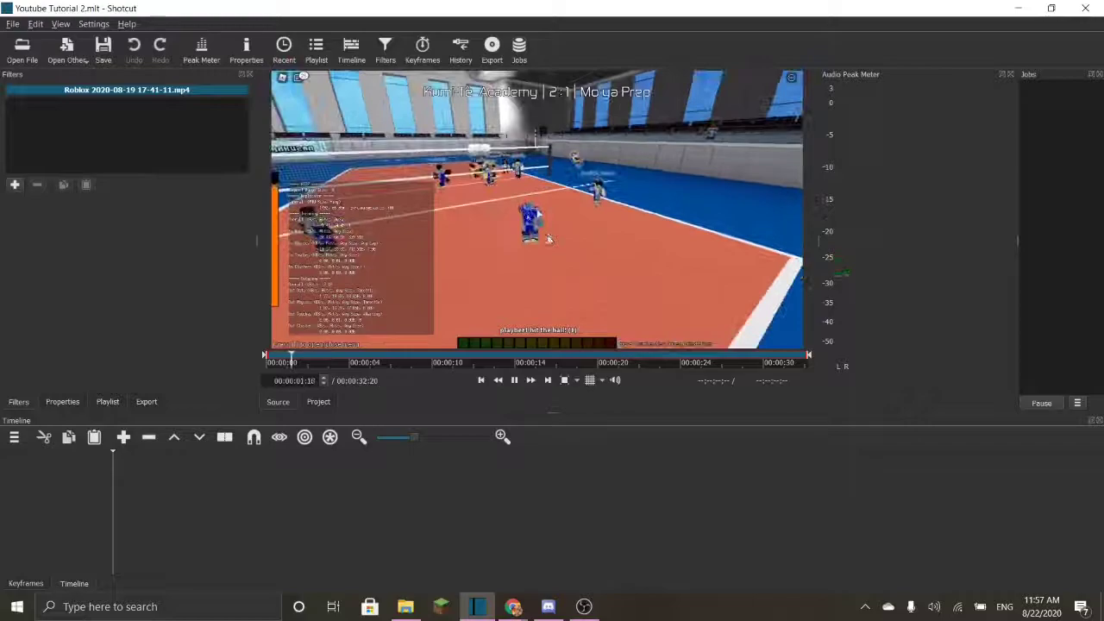
key(space)
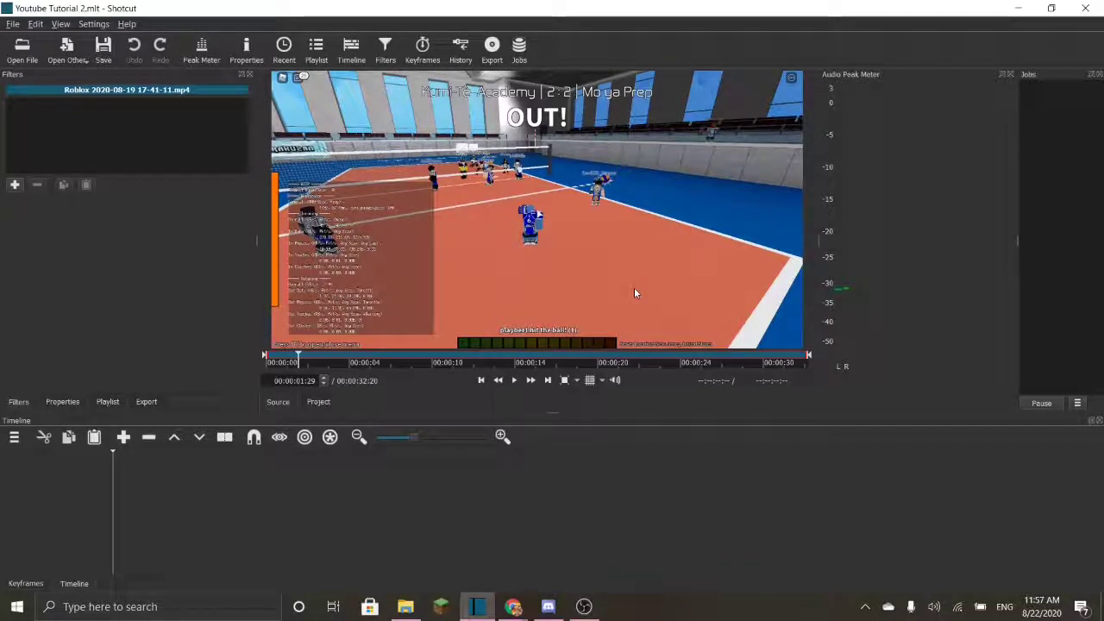
drag(616, 224, 99, 469)
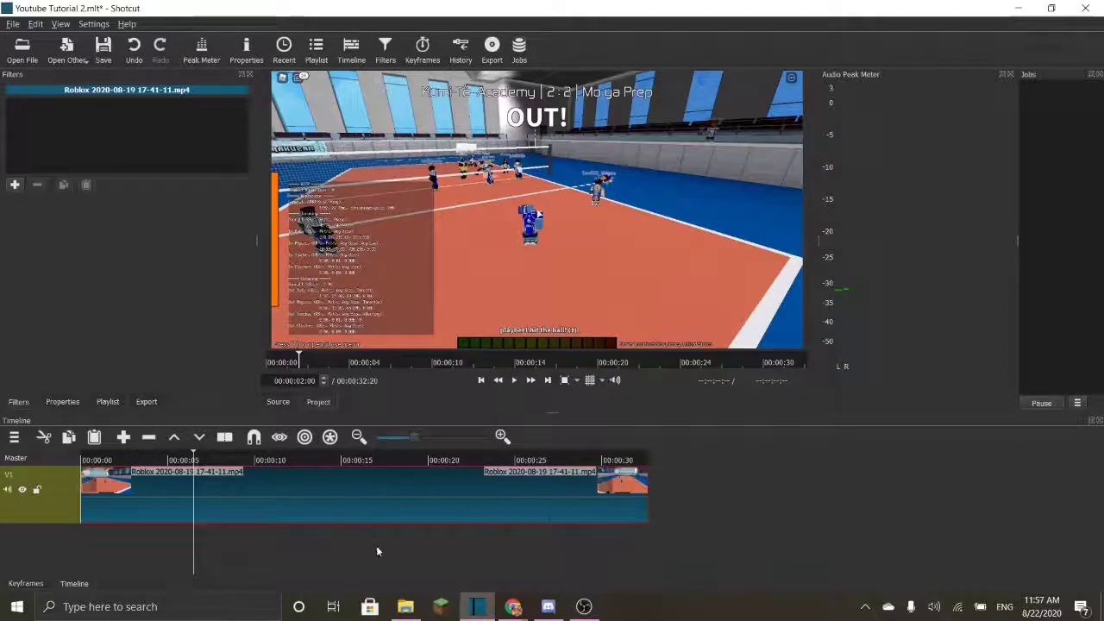
- Add an audio track to the timeline below the video track
right_click(300, 549)
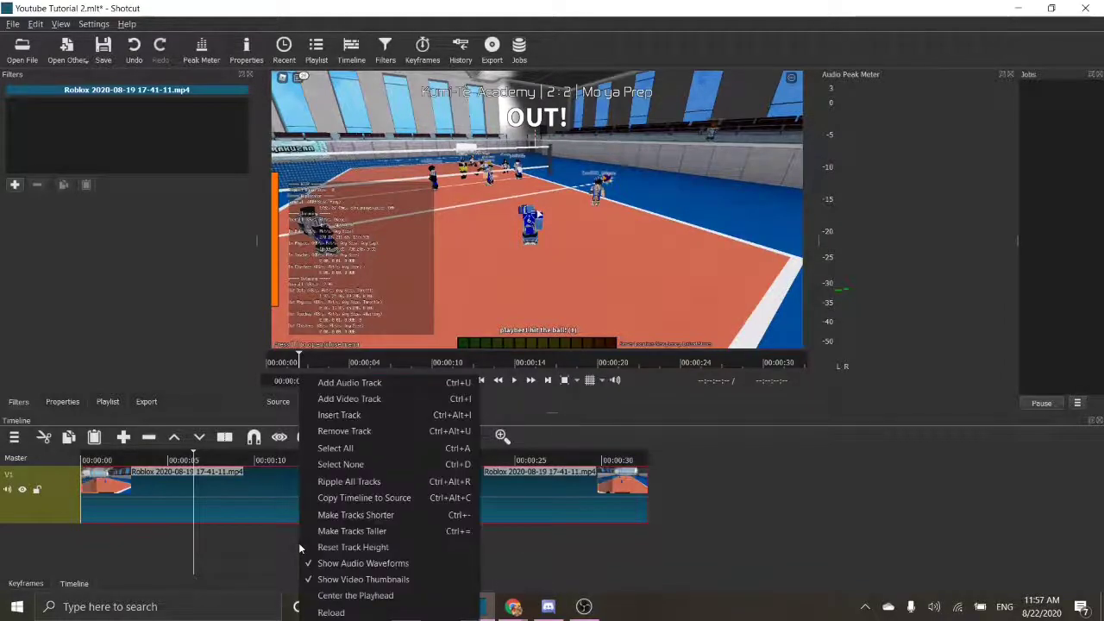
right_click(271, 547)
right_click(270, 547)
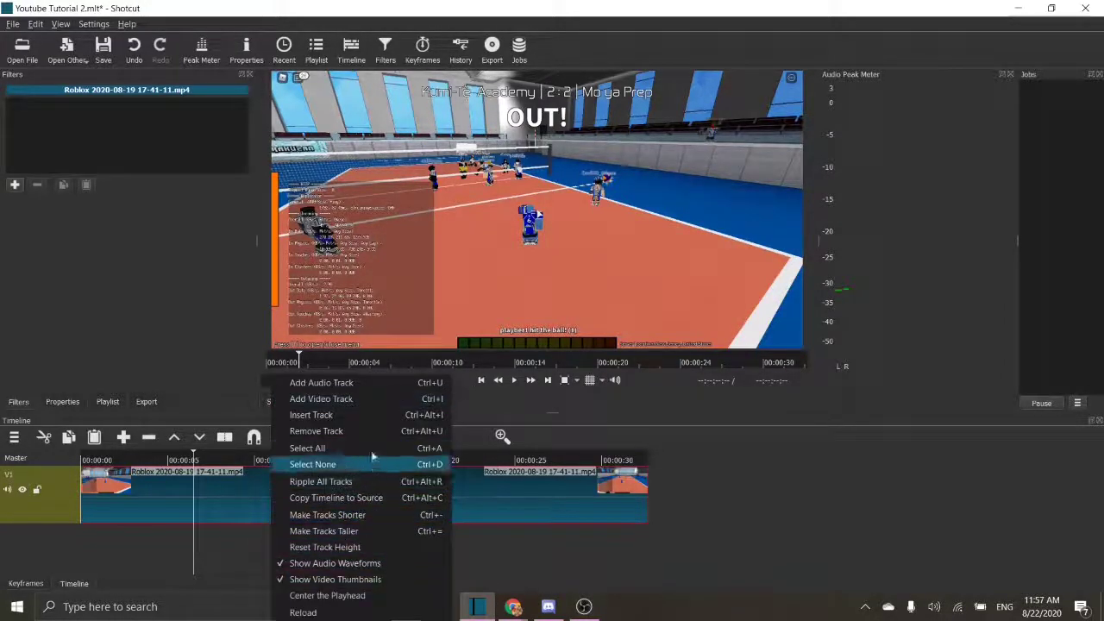
click(343, 384)
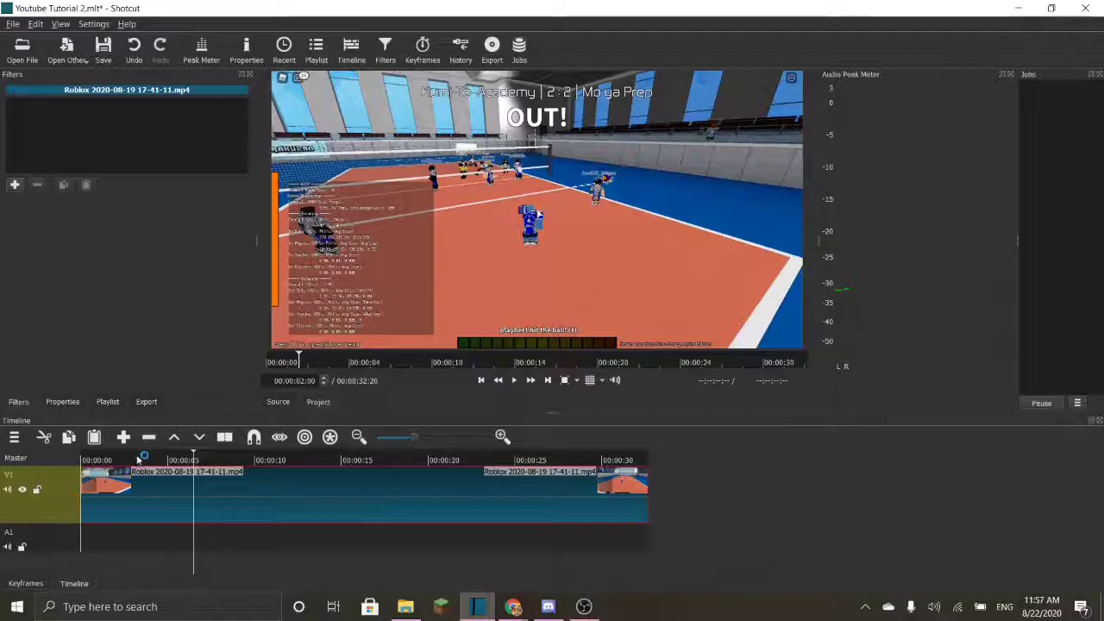
- Preview the Roblox clip to find a cut point and split it at 00:00:19:26
drag(138, 459, 604, 460)
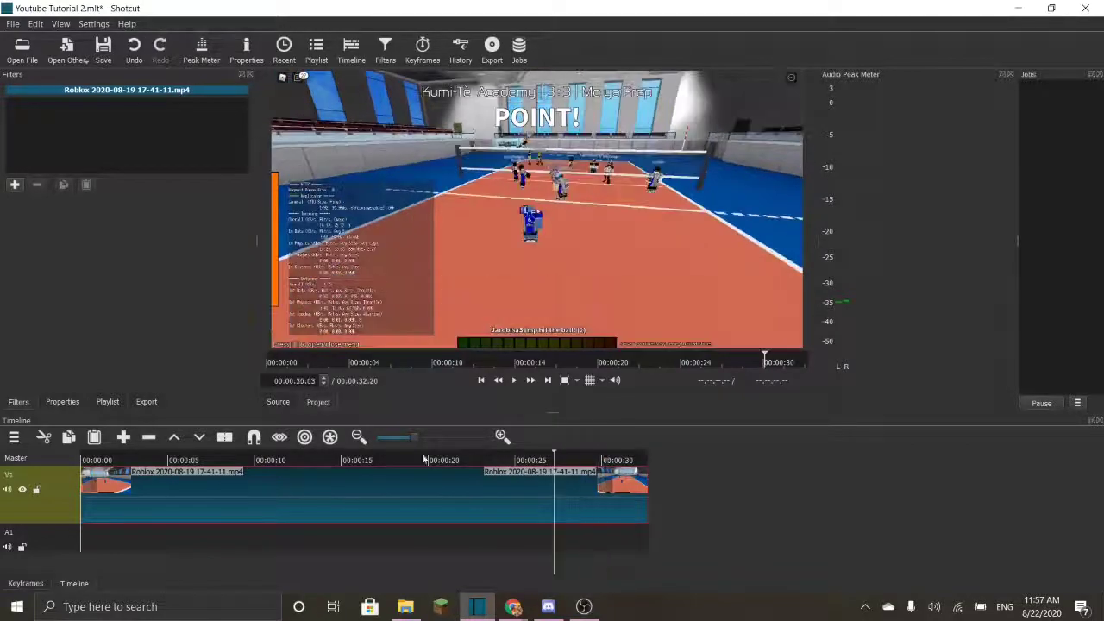
drag(423, 460, 80, 456)
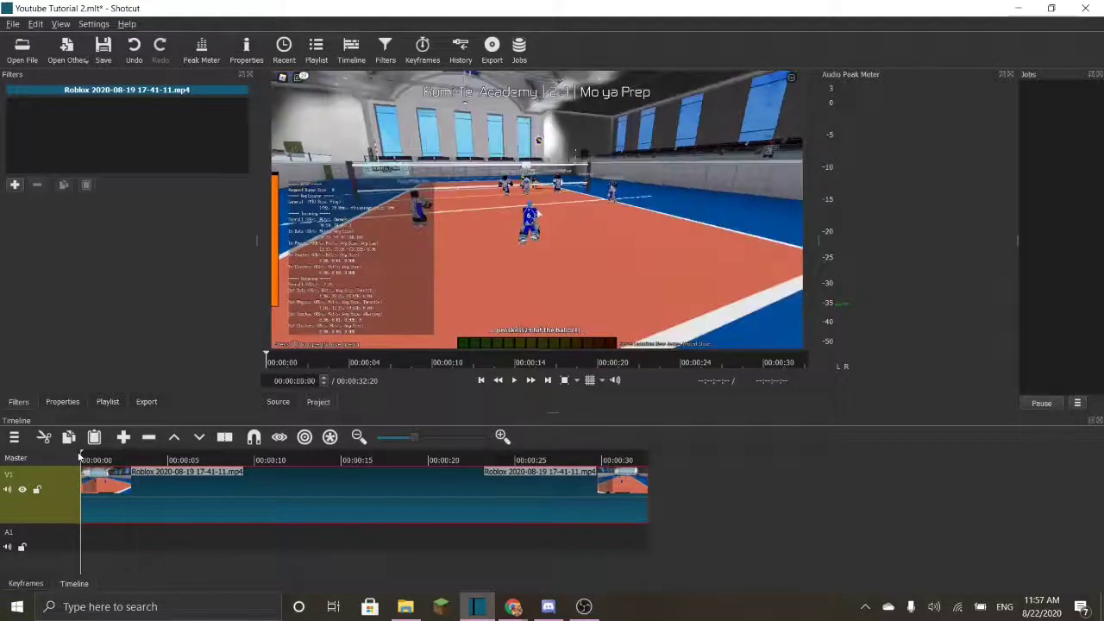
key(space)
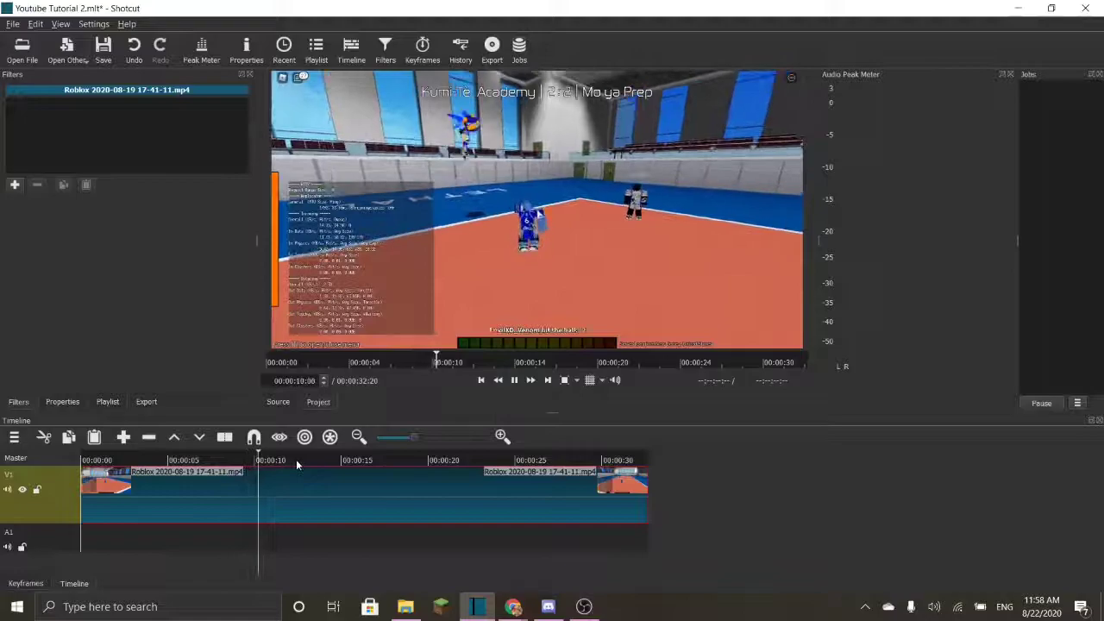
click(342, 463)
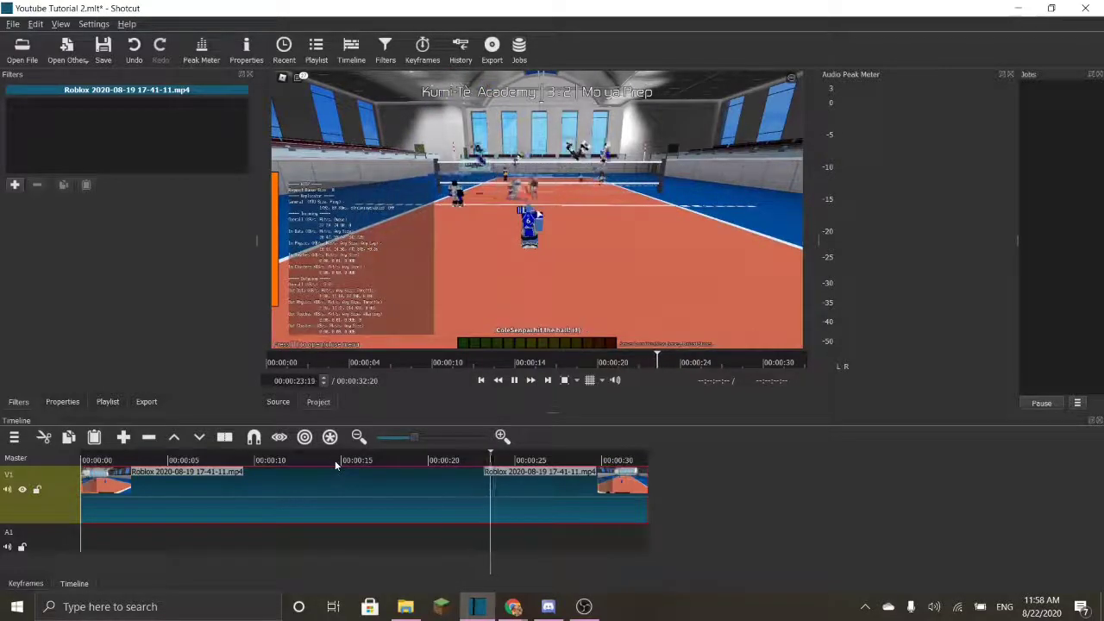
key(space)
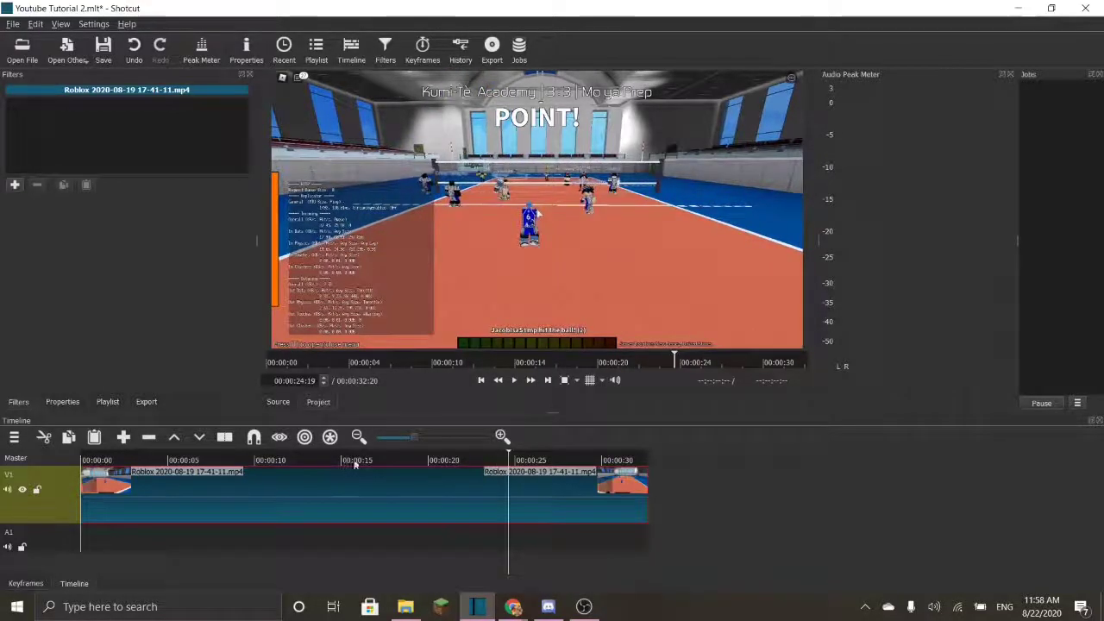
click(427, 460)
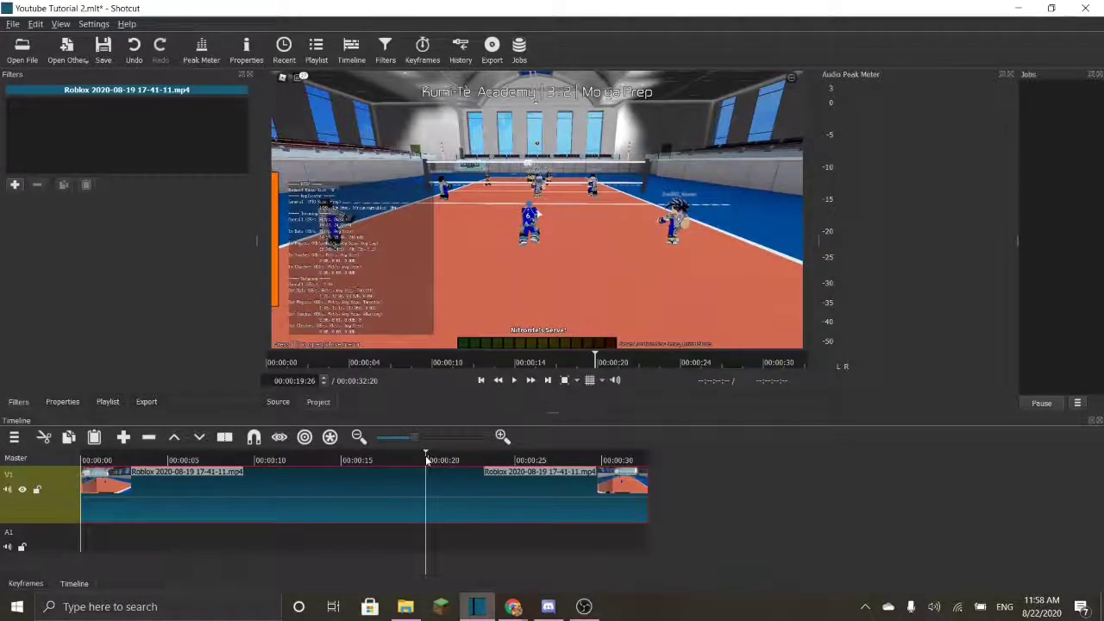
key(s)
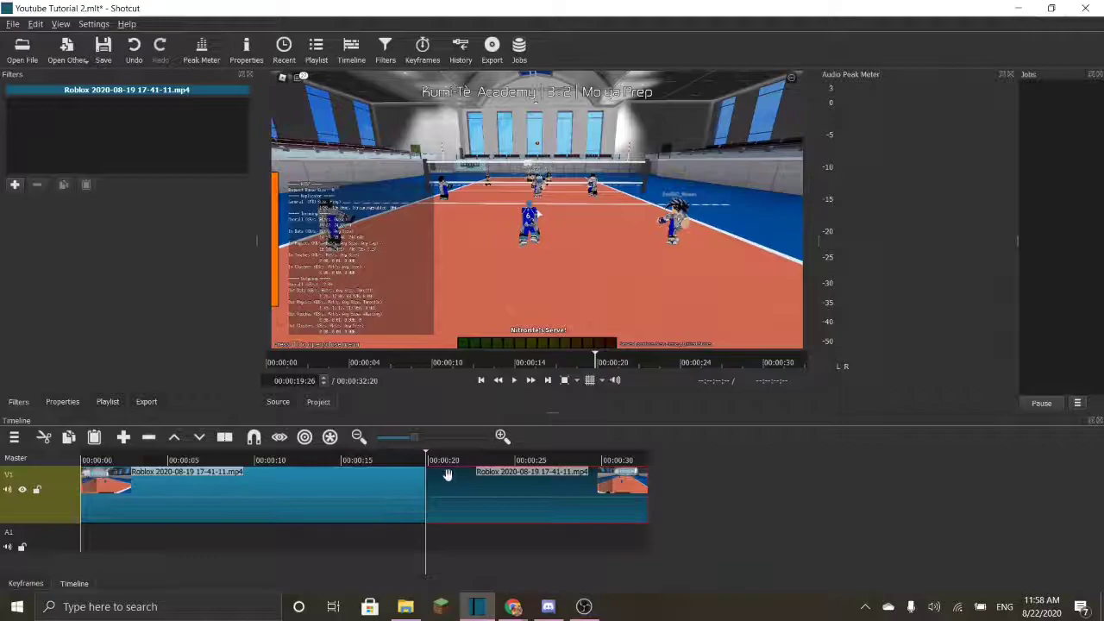
- Select the two pieces of the split clip in turn to check where each one begins and ends
click(422, 473)
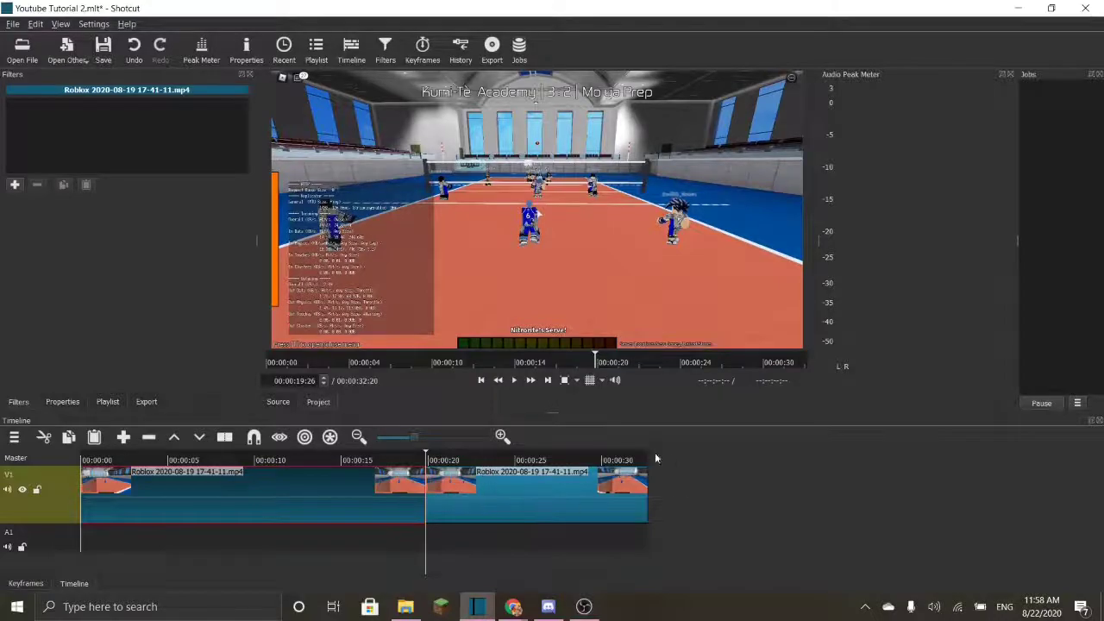
click(576, 485)
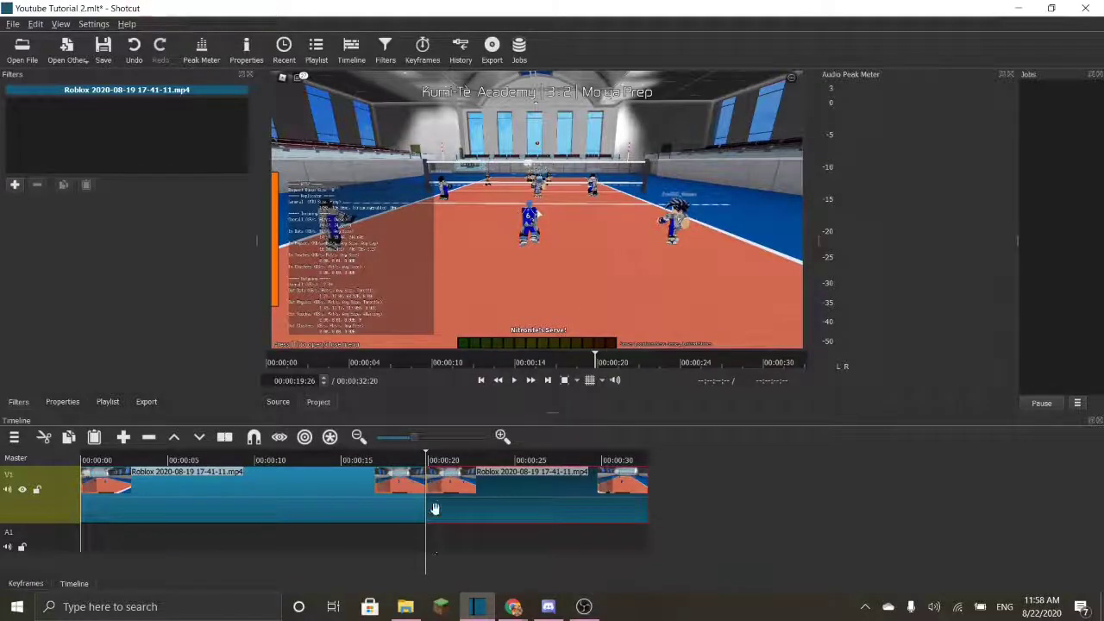
click(419, 479)
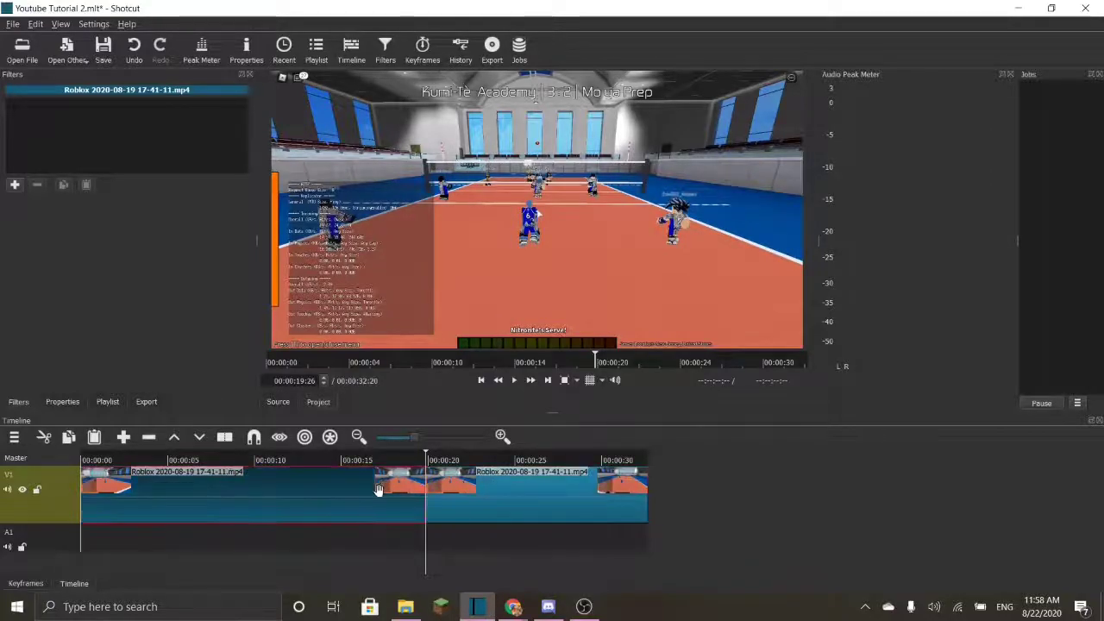
click(487, 488)
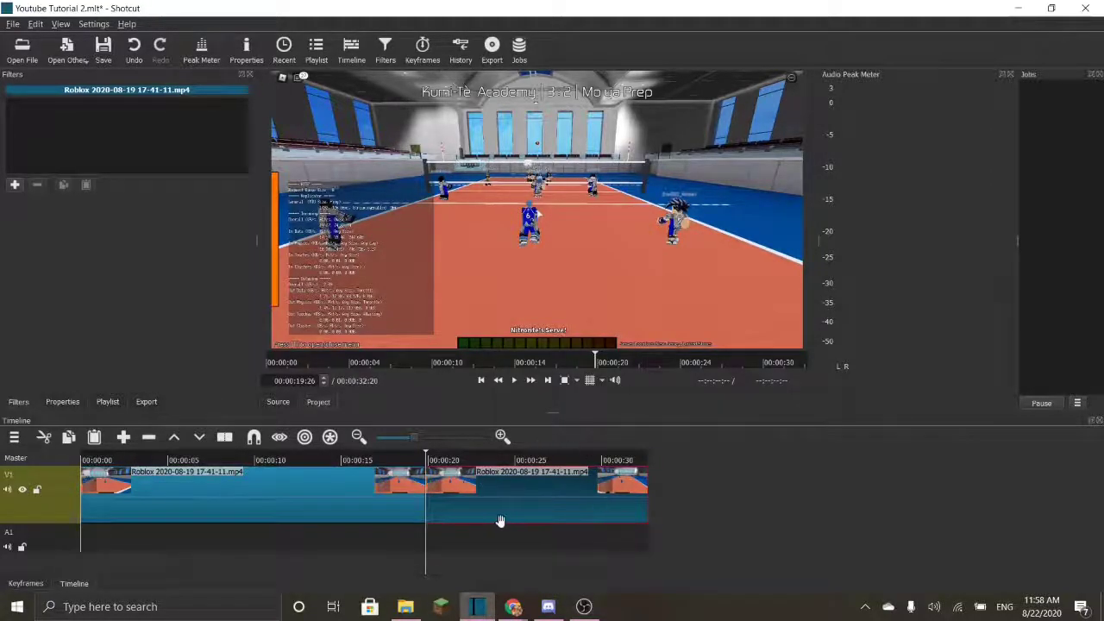
click(275, 507)
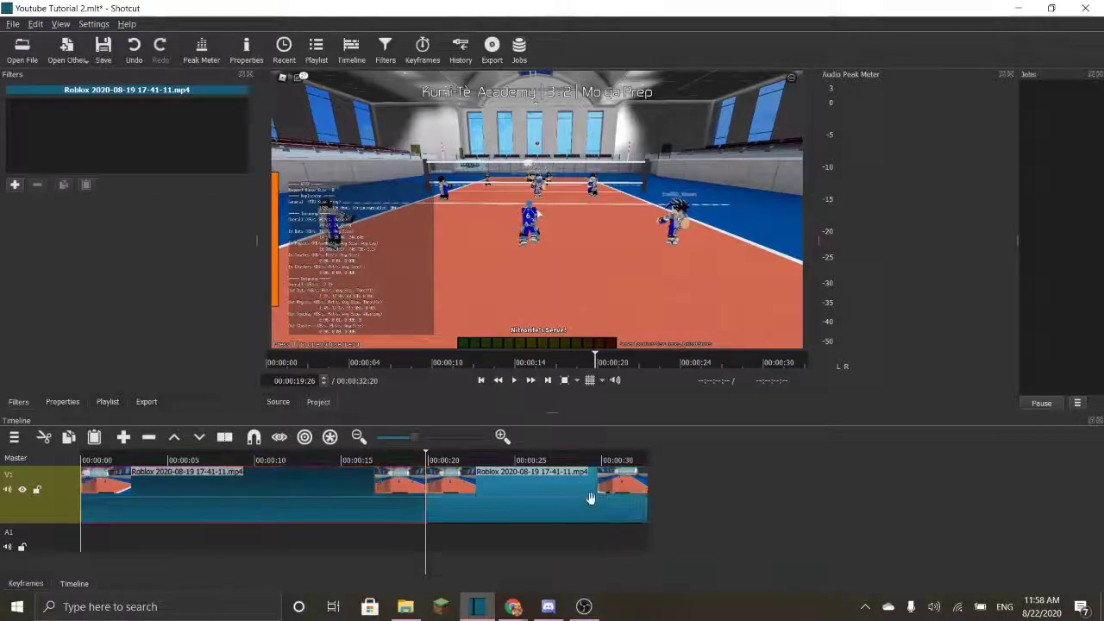
click(481, 492)
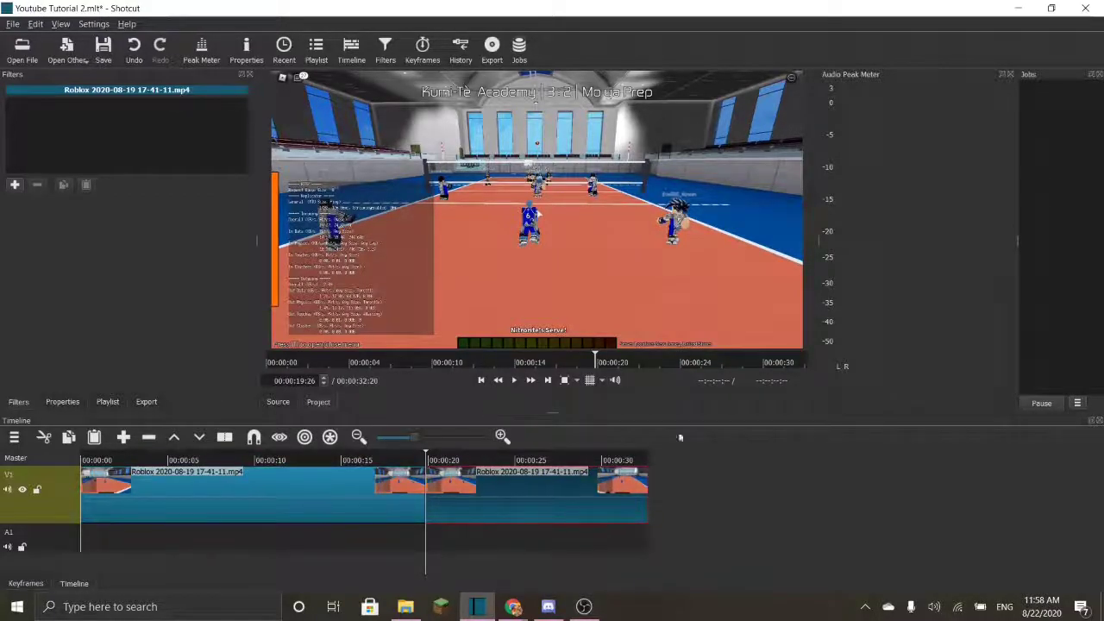
- Remove the first piece of the split clip from the video track so that the rest closes the gap
click(353, 499)
right_click(281, 489)
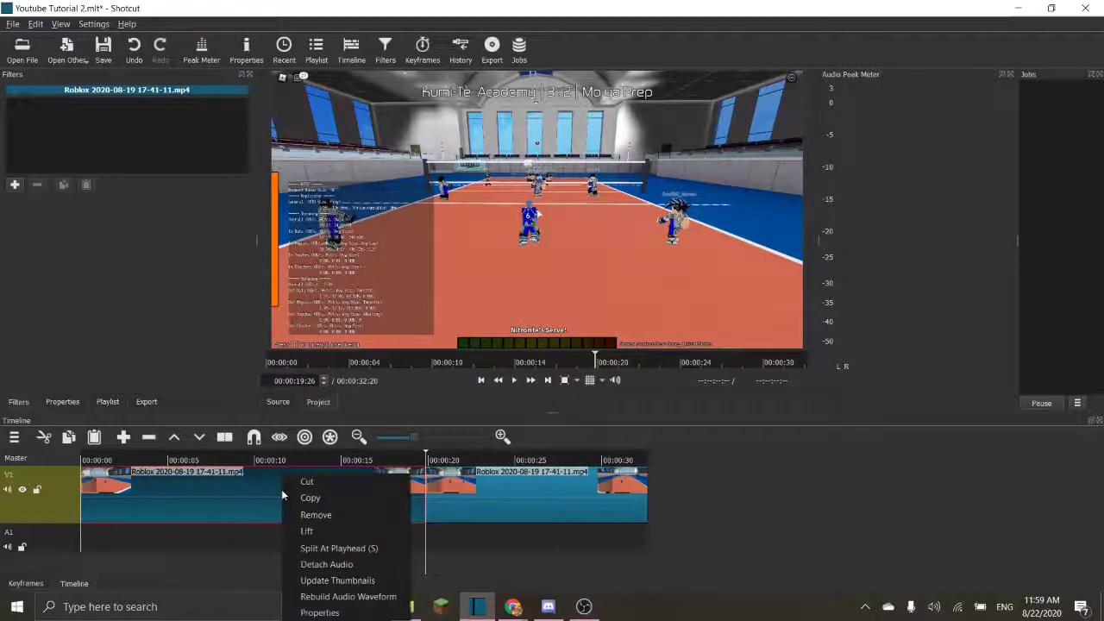
right_click(243, 487)
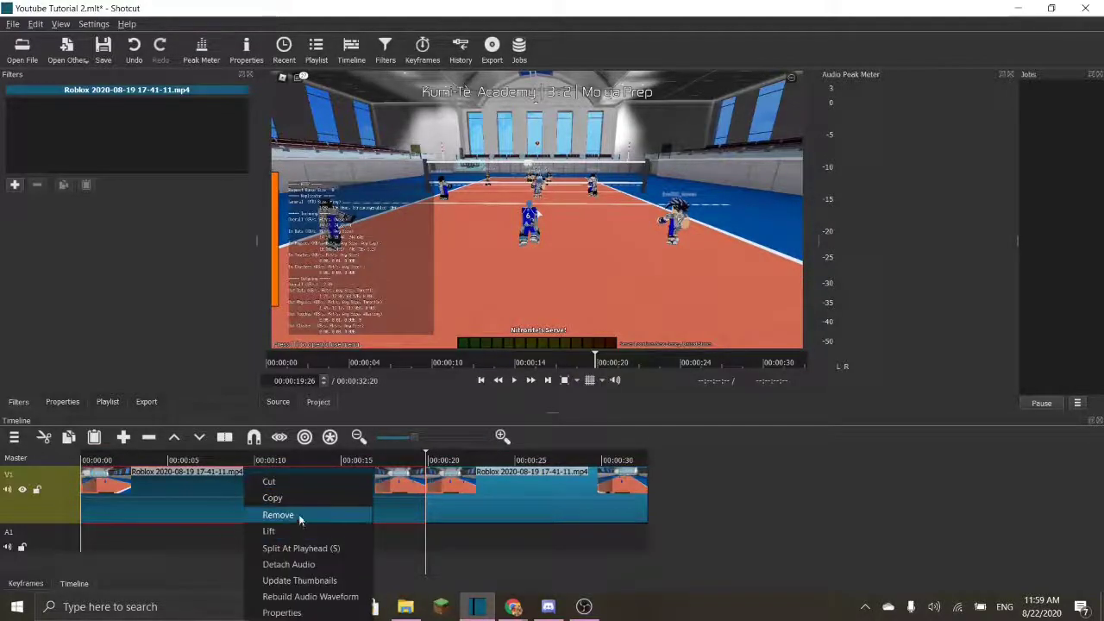
click(299, 516)
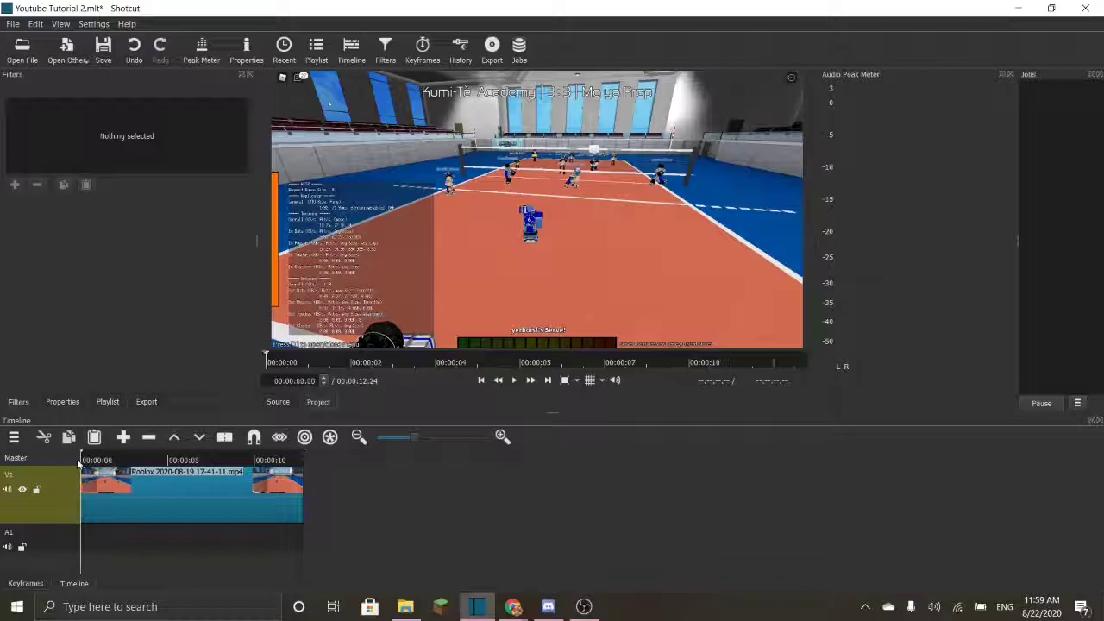
- Play the remaining clip from its start and split it at 00:00:07:14
drag(78, 464, 76, 460)
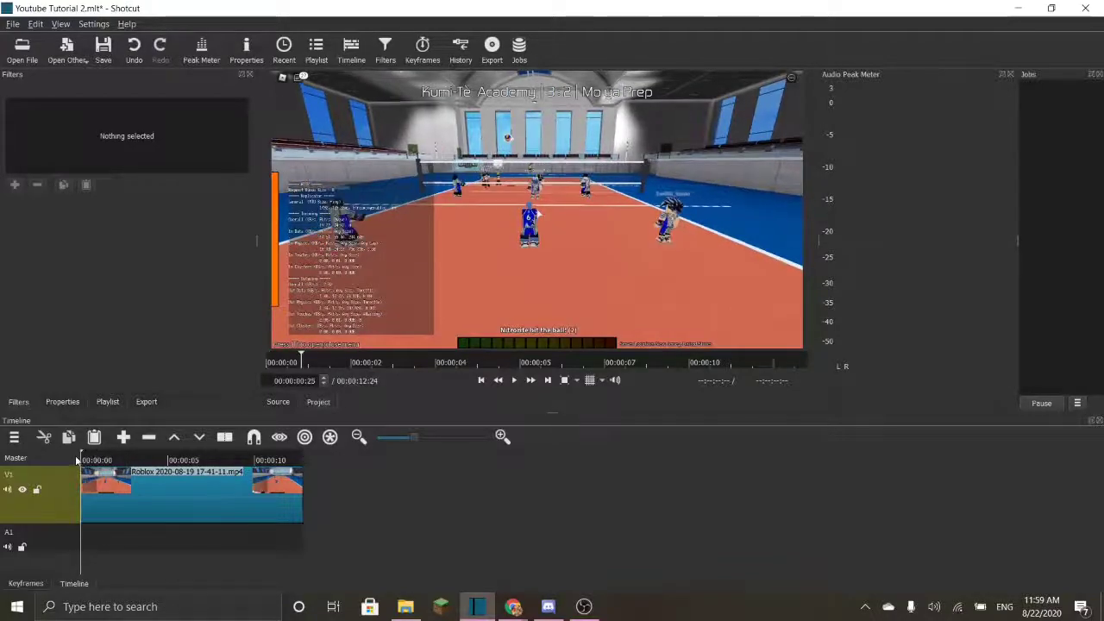
key(space)
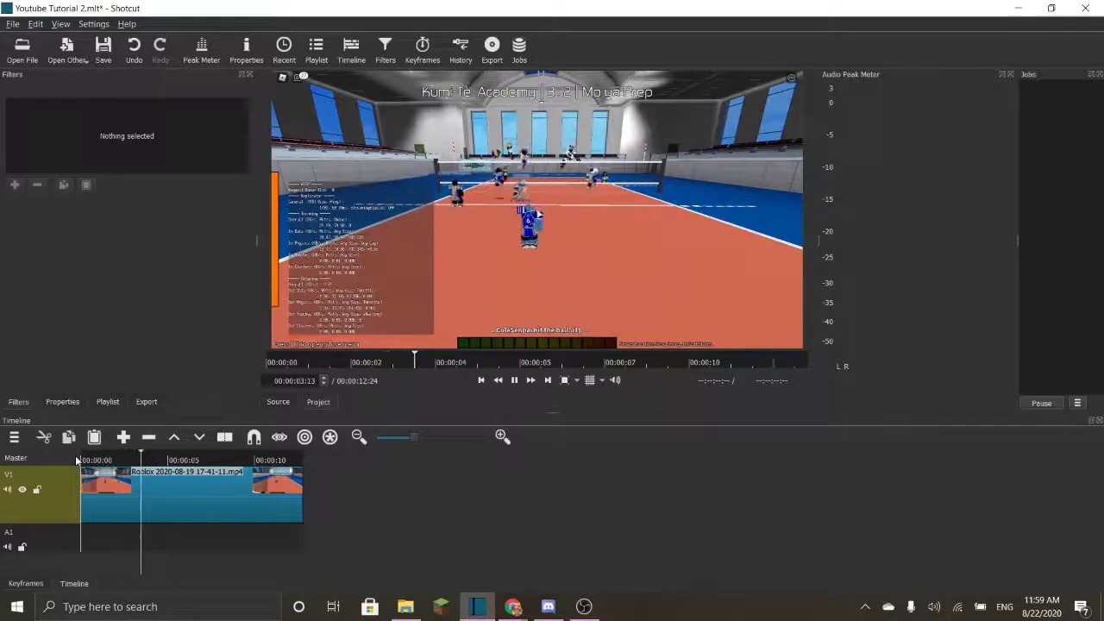
key(space)
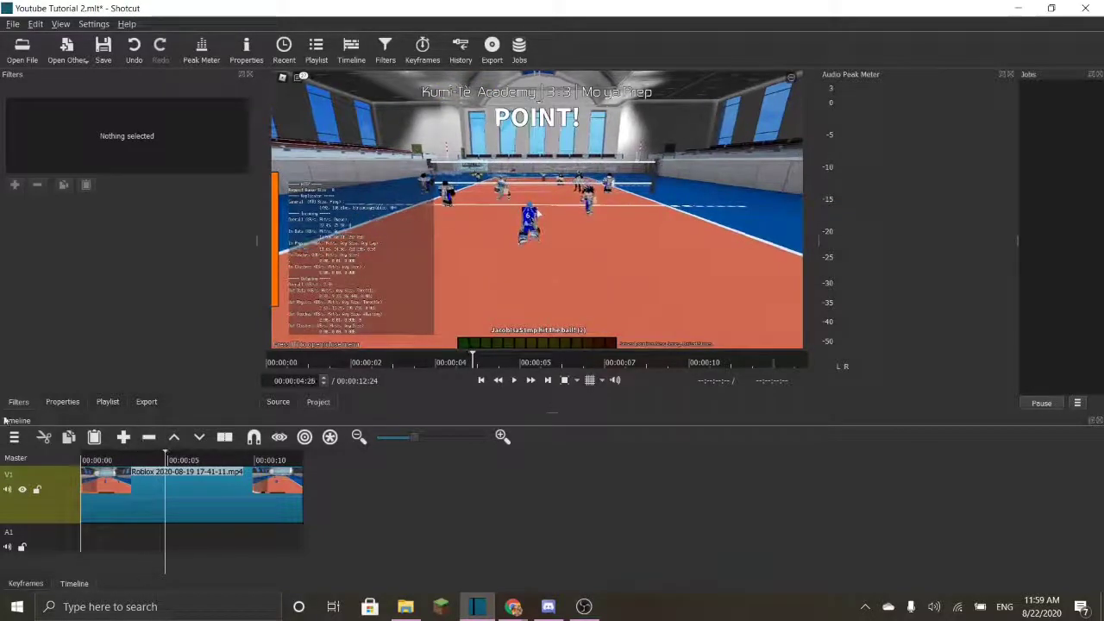
click(191, 459)
key(space)
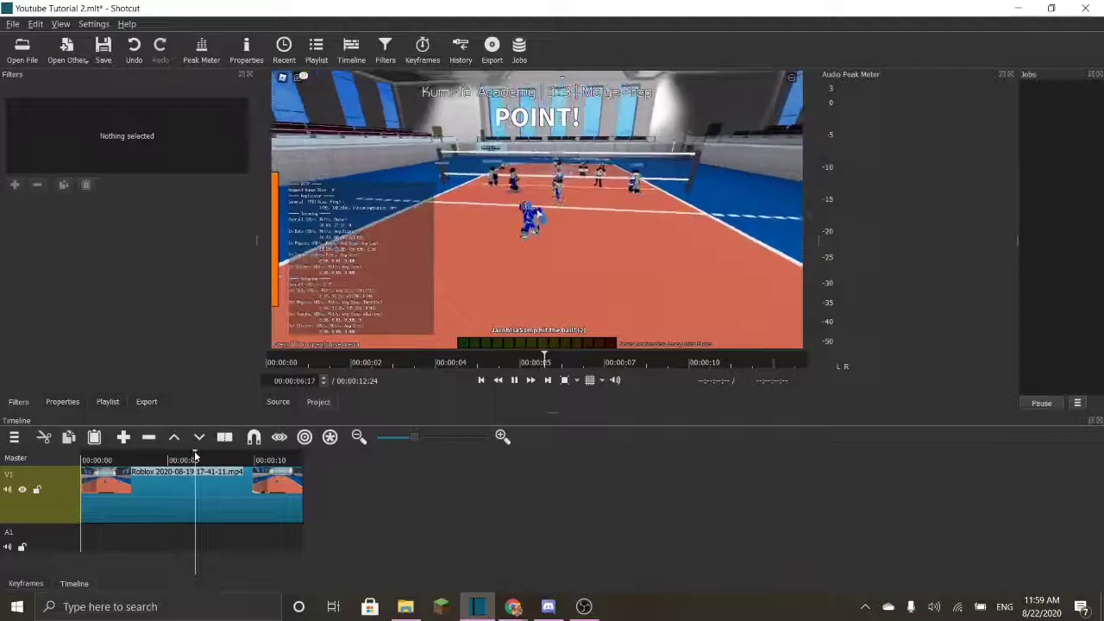
key(space)
key(s)
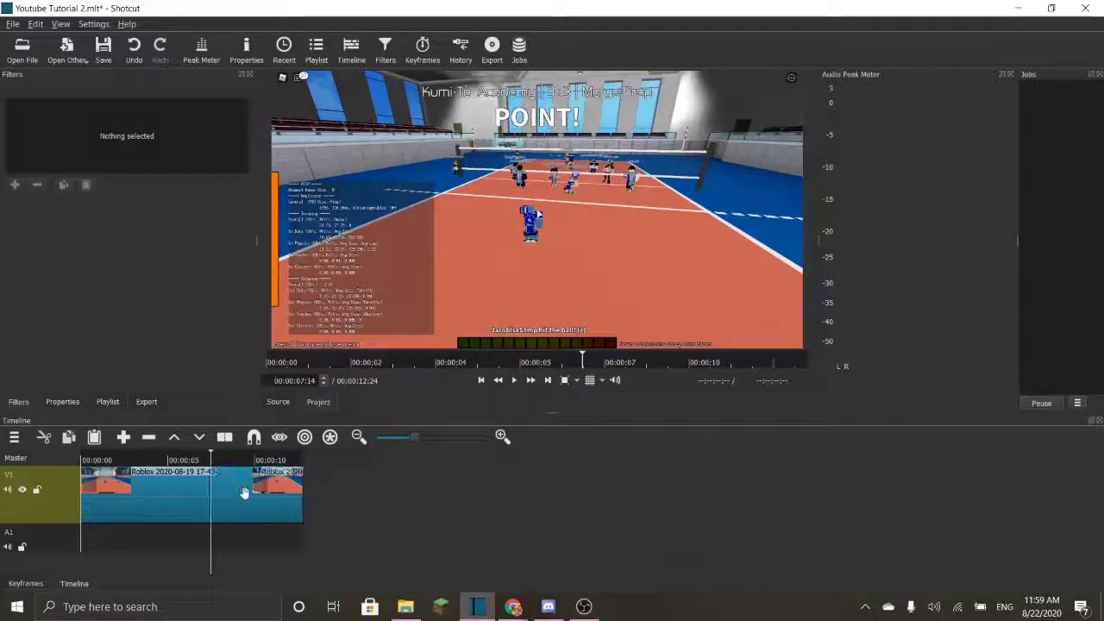
- Remove the short end piece after the new split from the video track
click(242, 488)
right_click(264, 474)
click(296, 515)
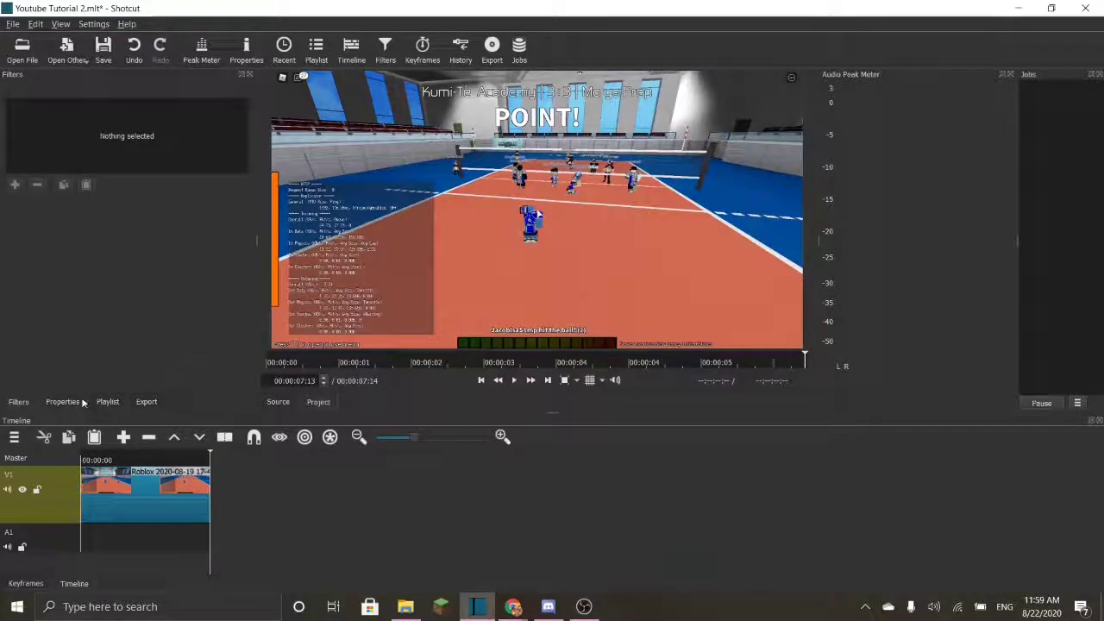
- Select the remaining Roblox clip and browse the favorite and video filters that can be added to it
click(205, 489)
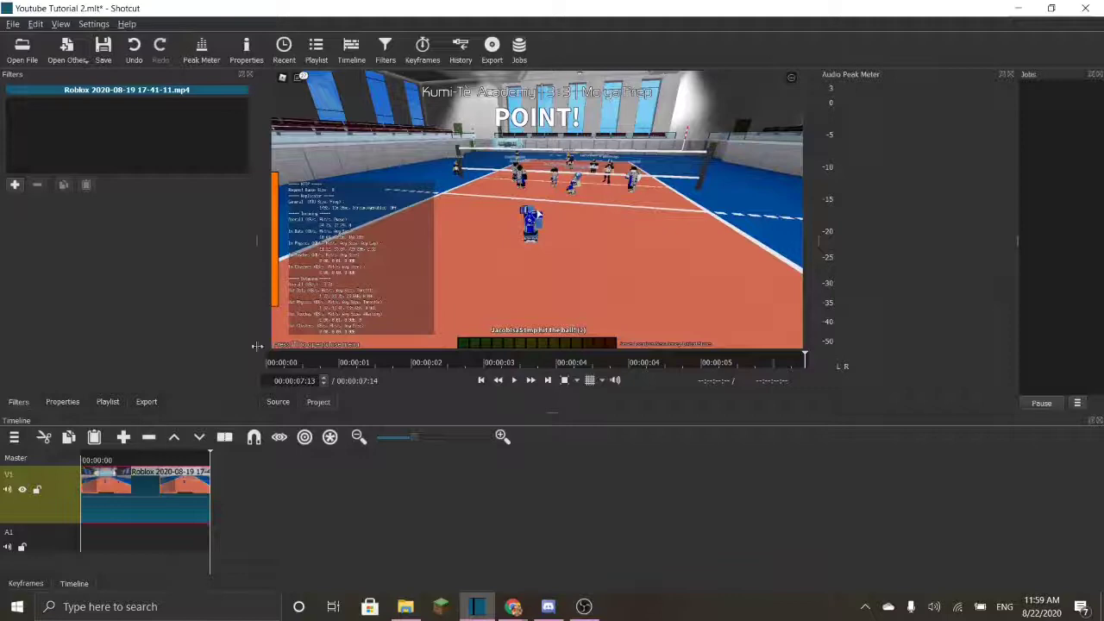
click(15, 184)
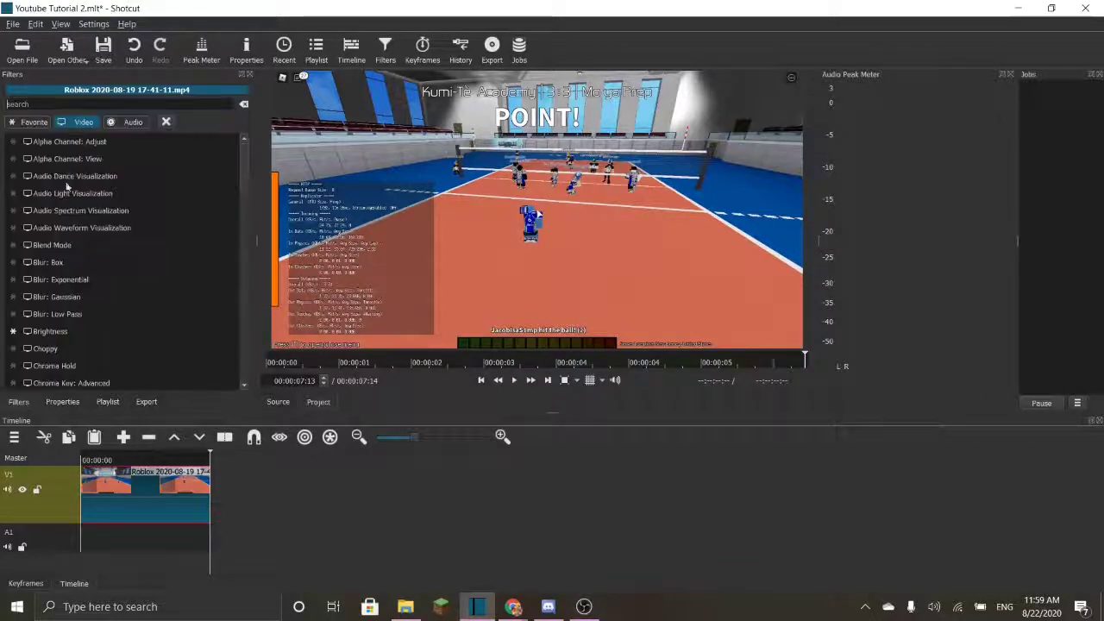
click(199, 176)
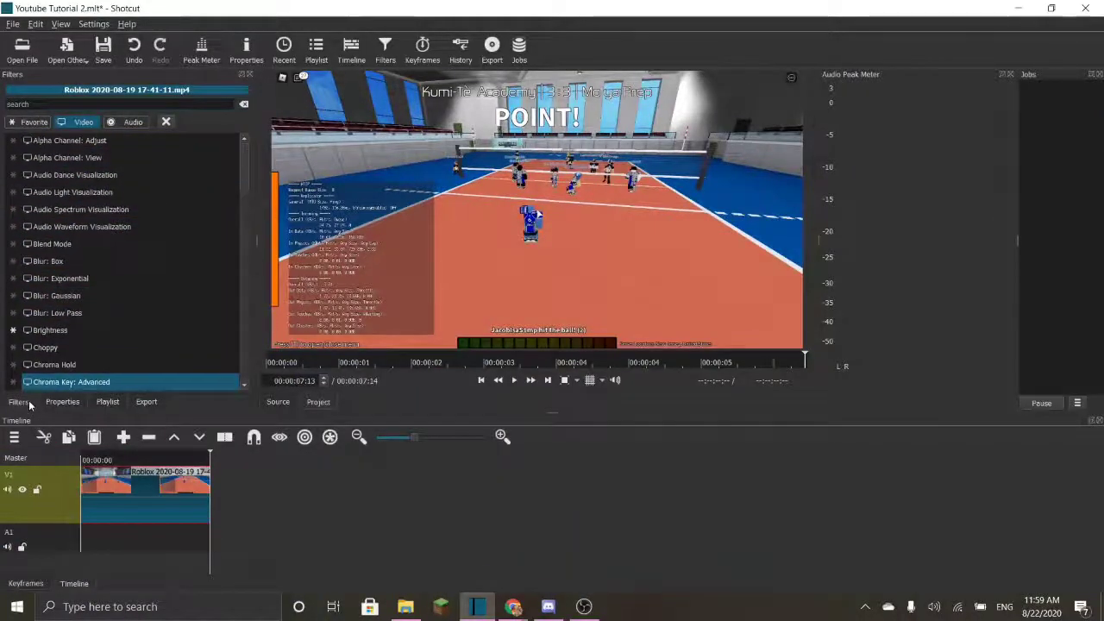
click(36, 122)
click(65, 123)
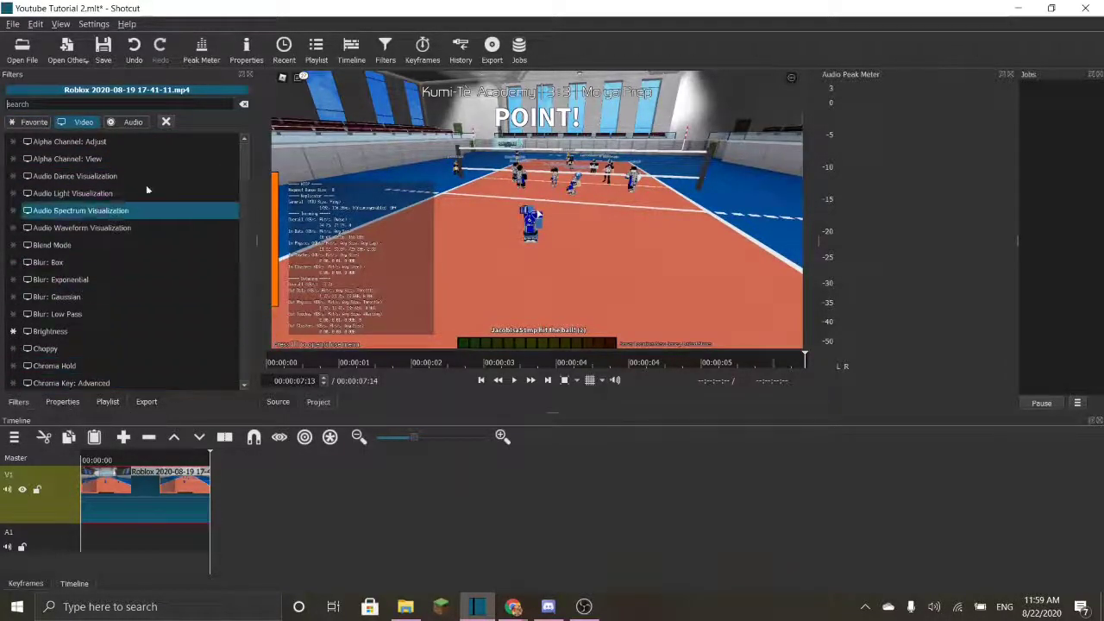
click(166, 121)
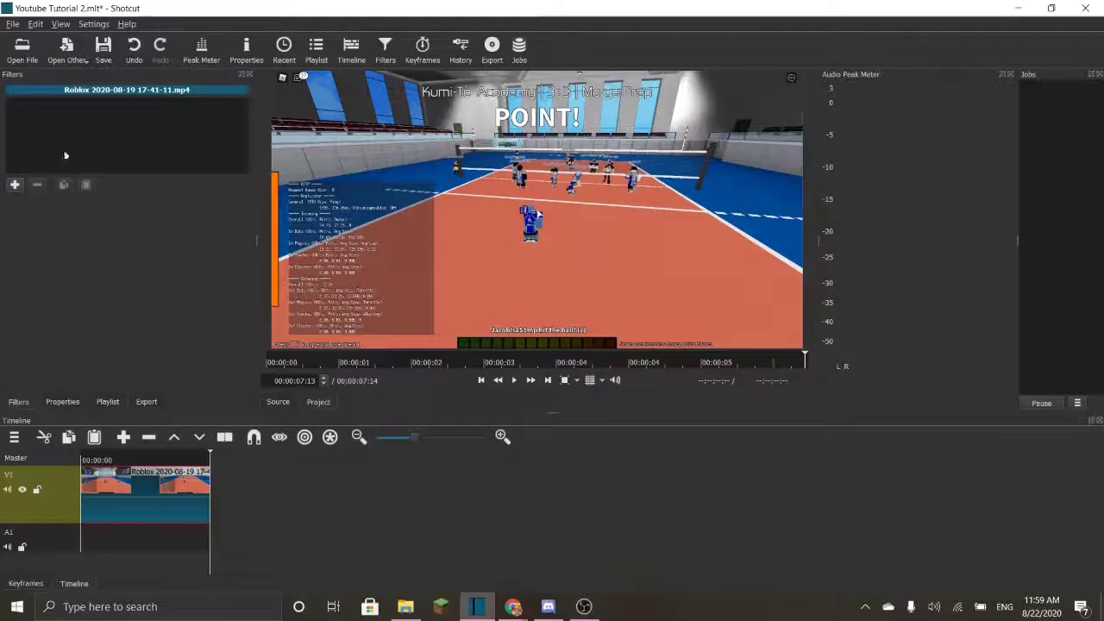
- Add the Glow video filter to the Roblox clip and set its blur to 50 %
click(15, 185)
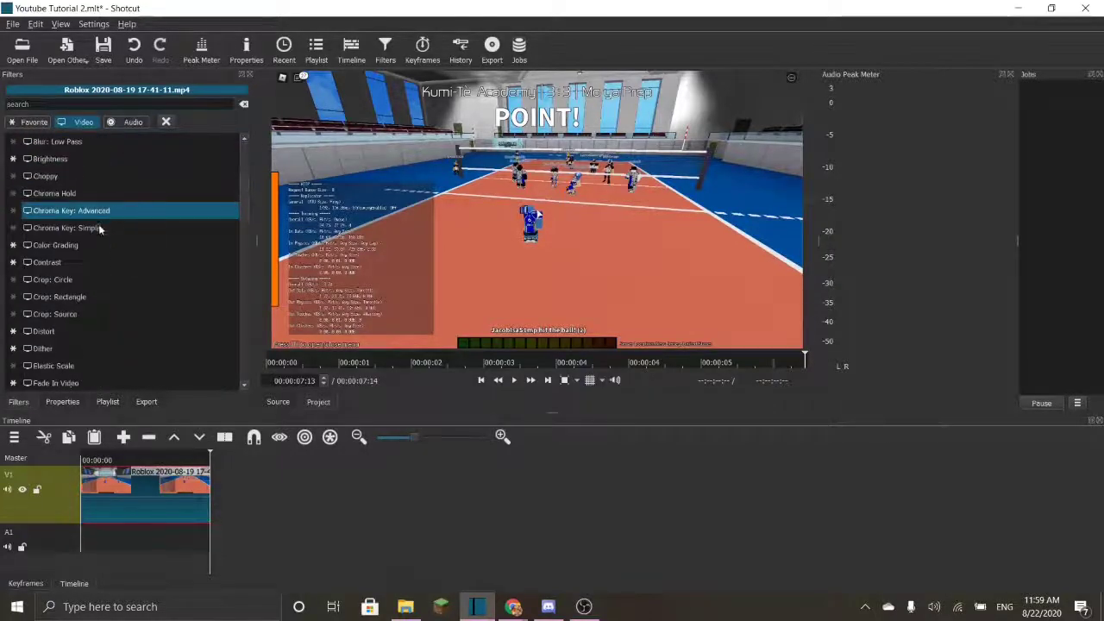
scroll(99, 228, down, 4)
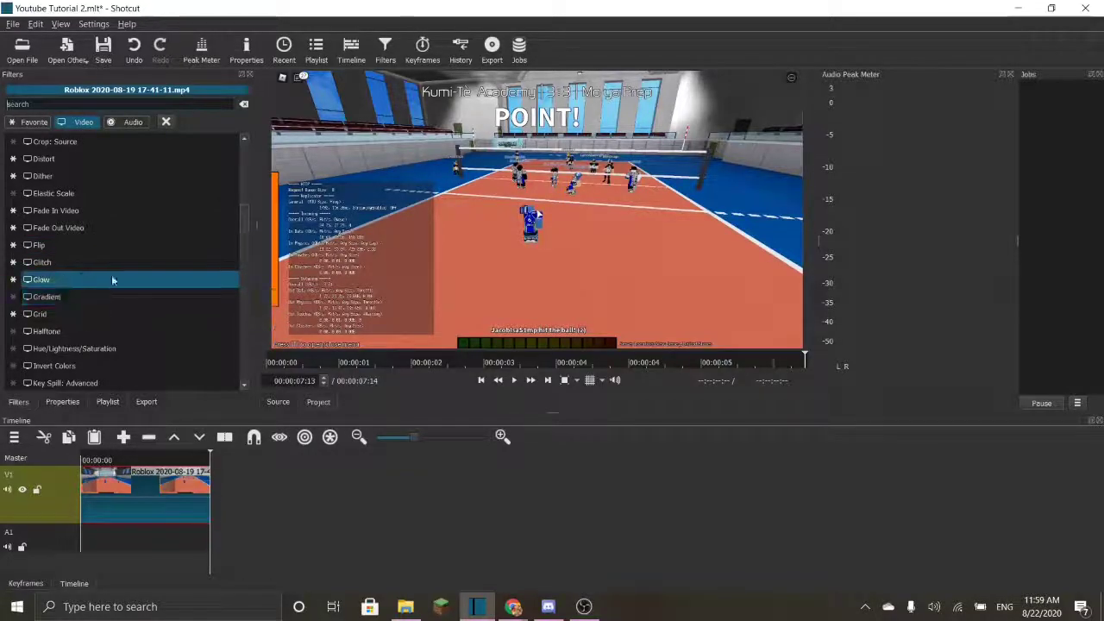
click(112, 279)
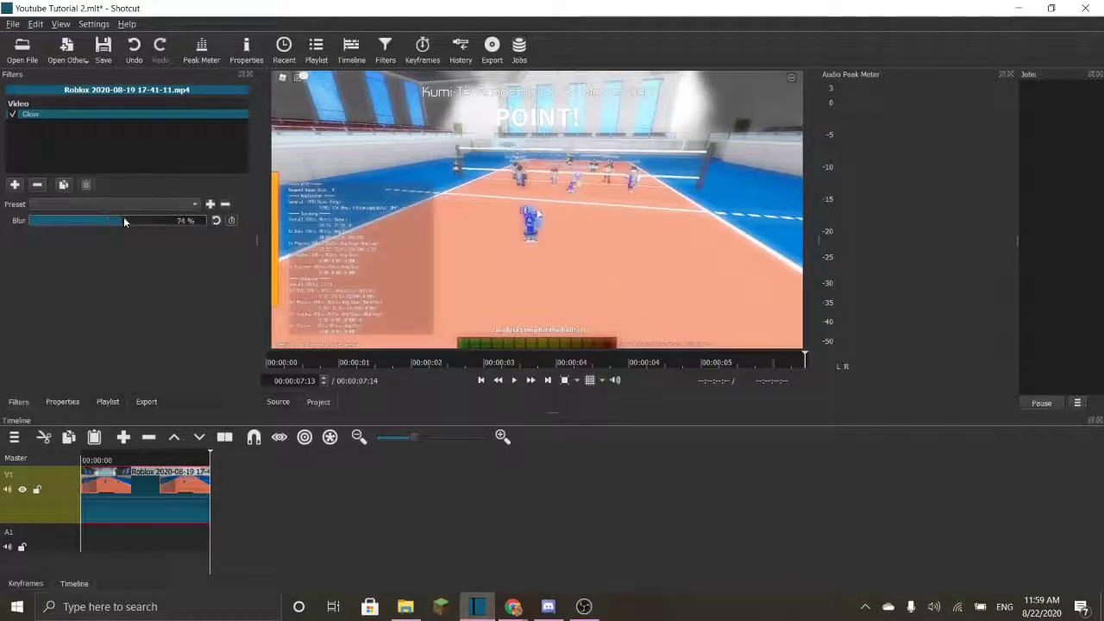
drag(124, 221, 93, 220)
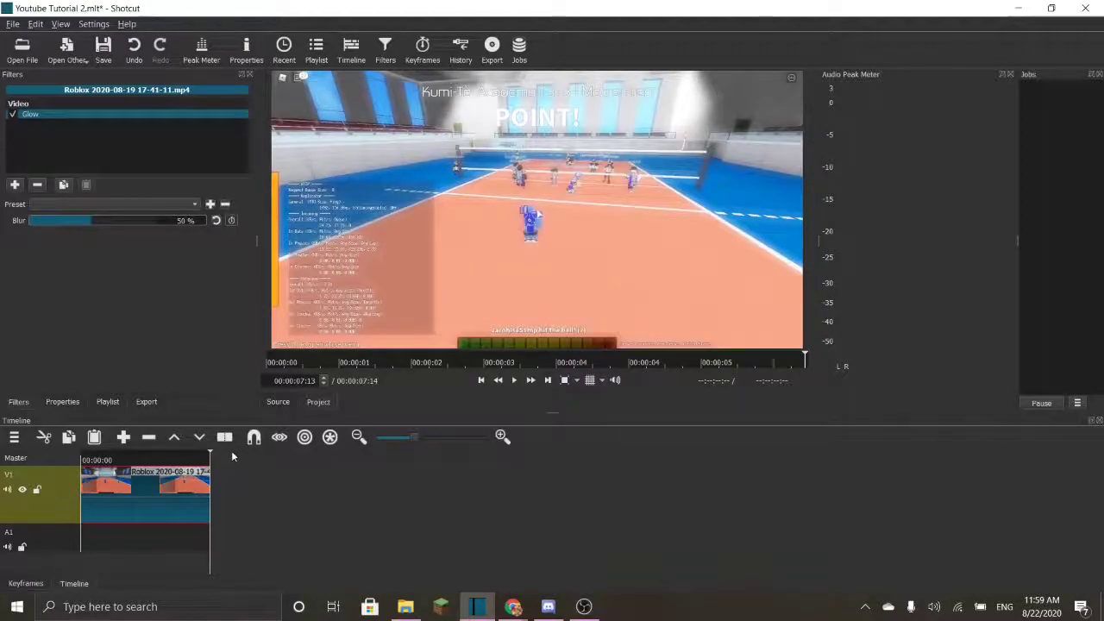
- Play the opening of the clip from its start to preview the Glow effect
click(140, 461)
key(space)
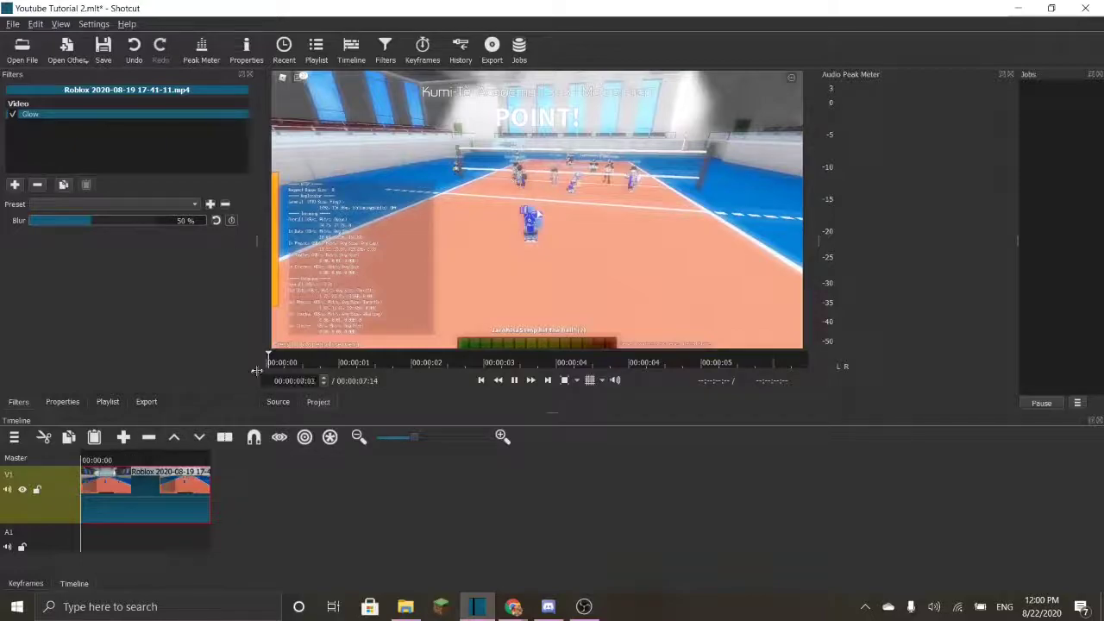
key(space)
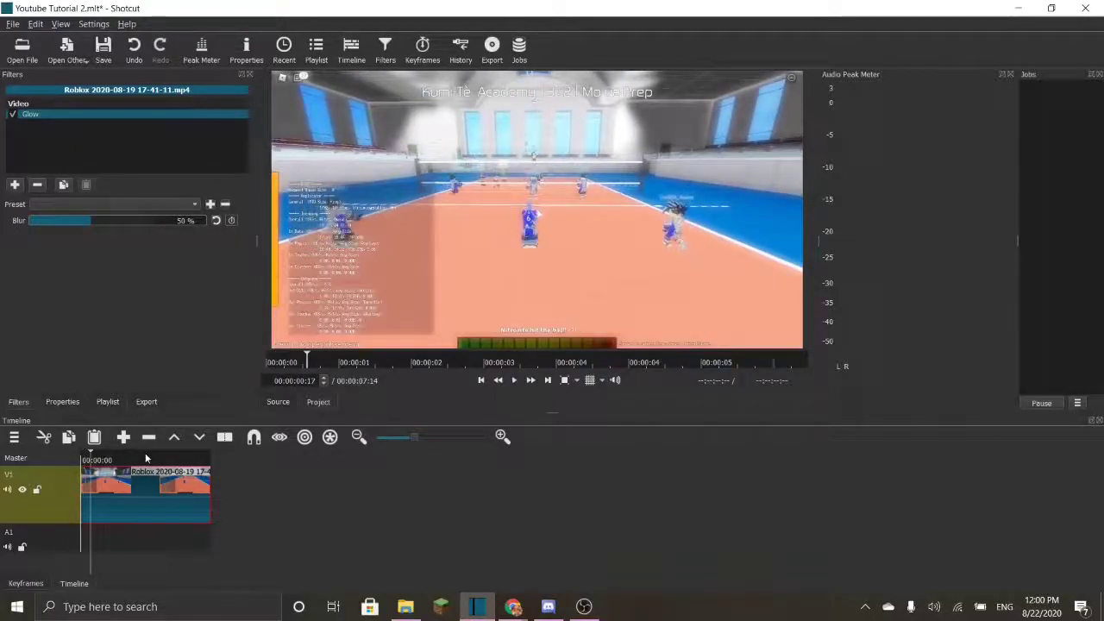
- Split the clip at 00:00:02:21 and remove the Glow filter from the first piece
mouse_move(145, 452)
mouse_down()
mouse_move(156, 451)
mouse_move(115, 451)
mouse_move(153, 457)
mouse_move(126, 463)
mouse_up()
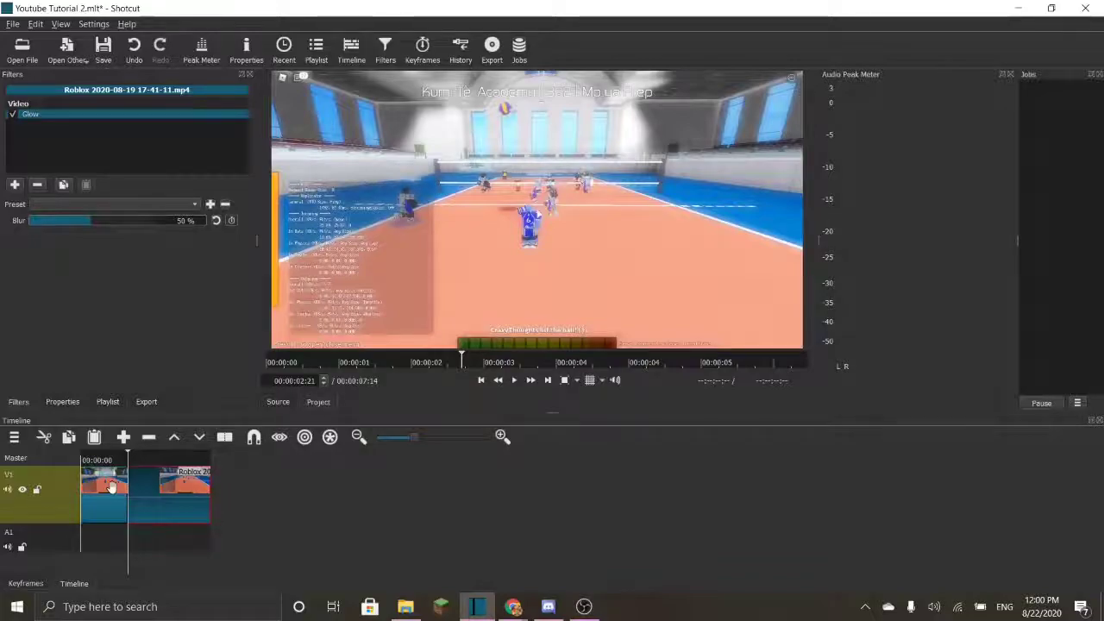
key(s)
click(110, 487)
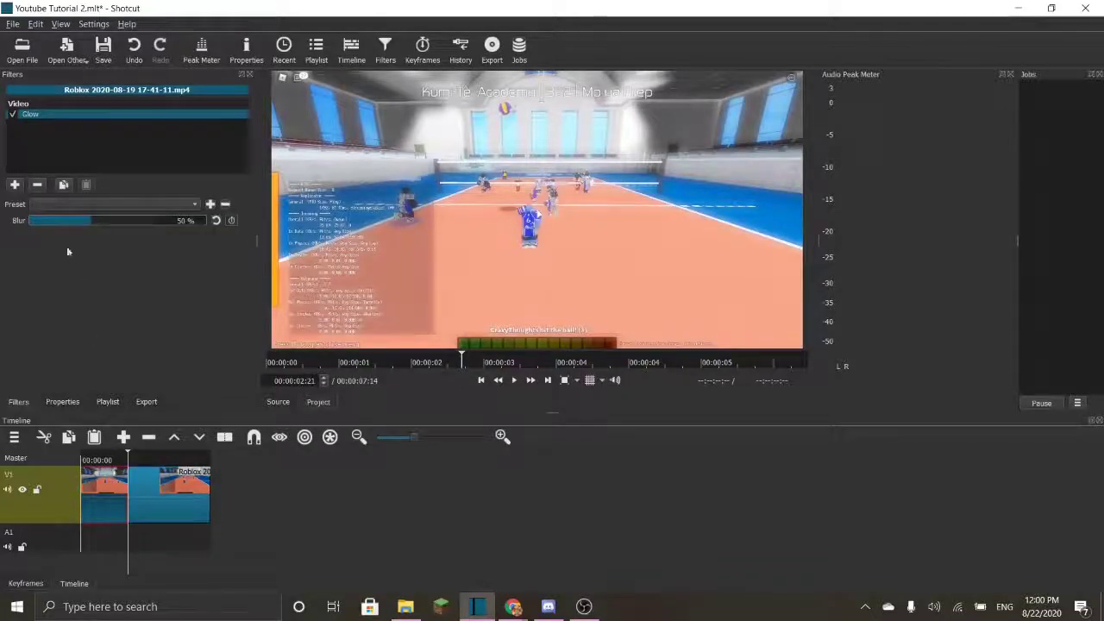
click(37, 184)
- Play the timeline from near its start across the split and check the second piece's filters and properties
drag(127, 457, 83, 458)
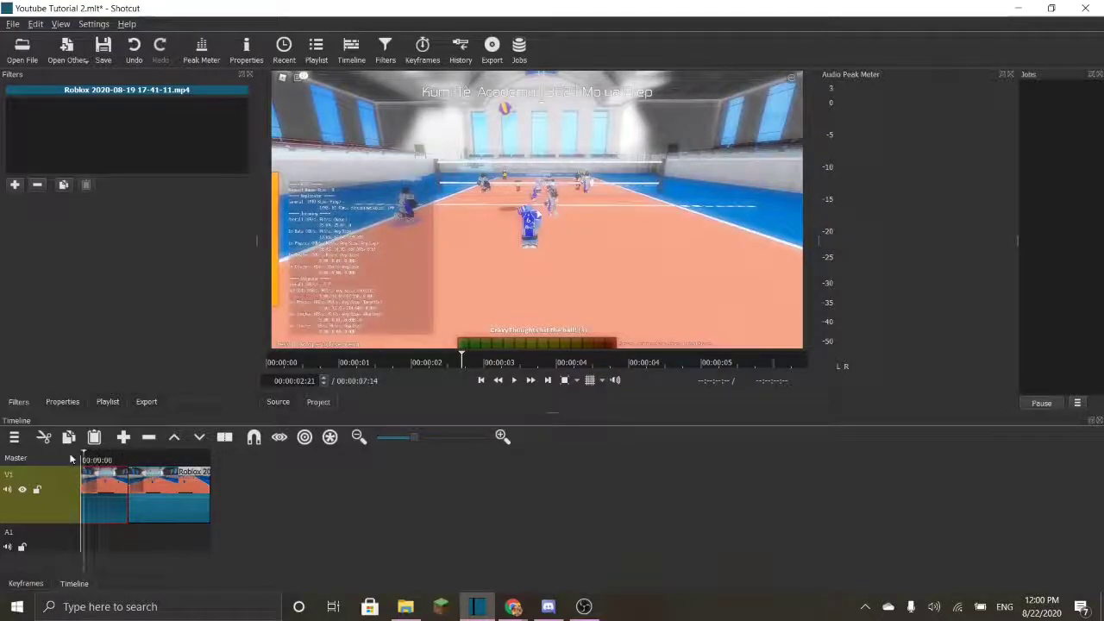
key(space)
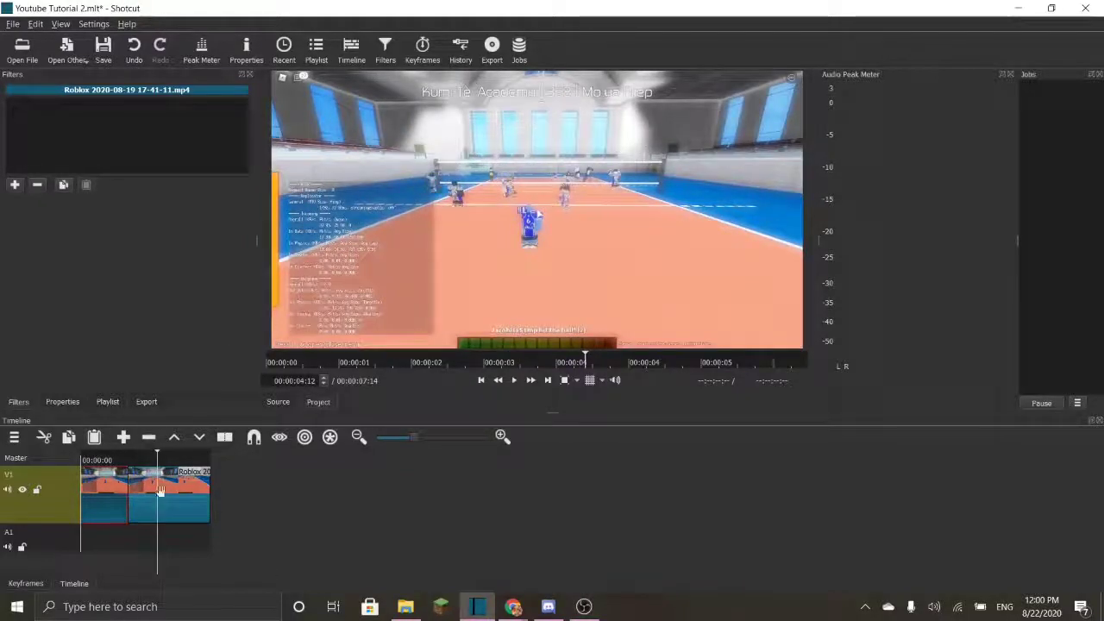
key(space)
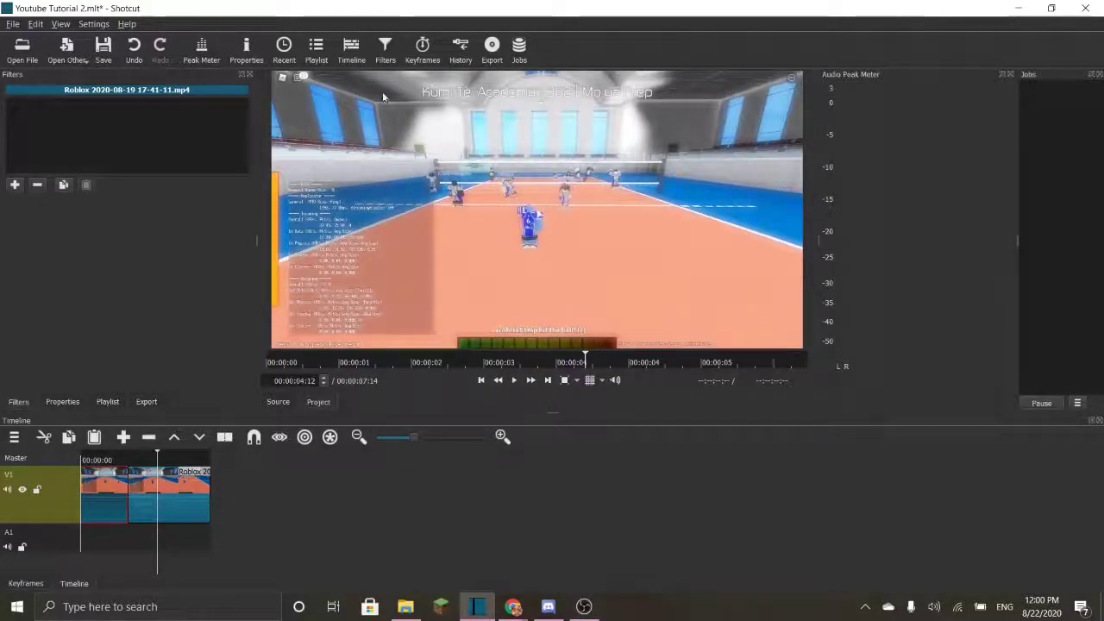
click(161, 480)
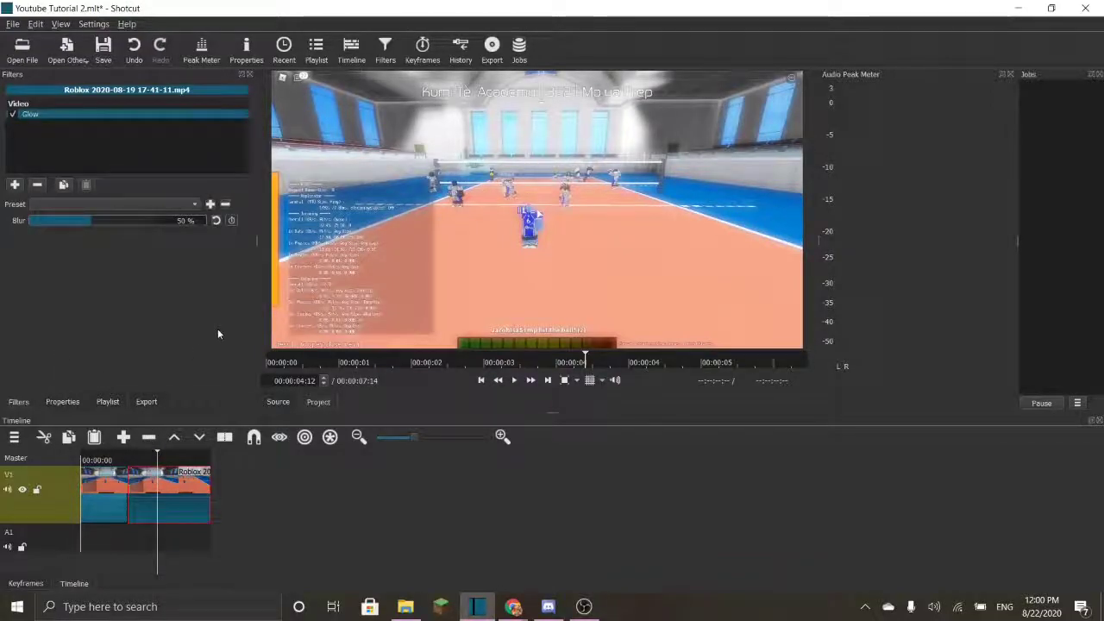
click(62, 402)
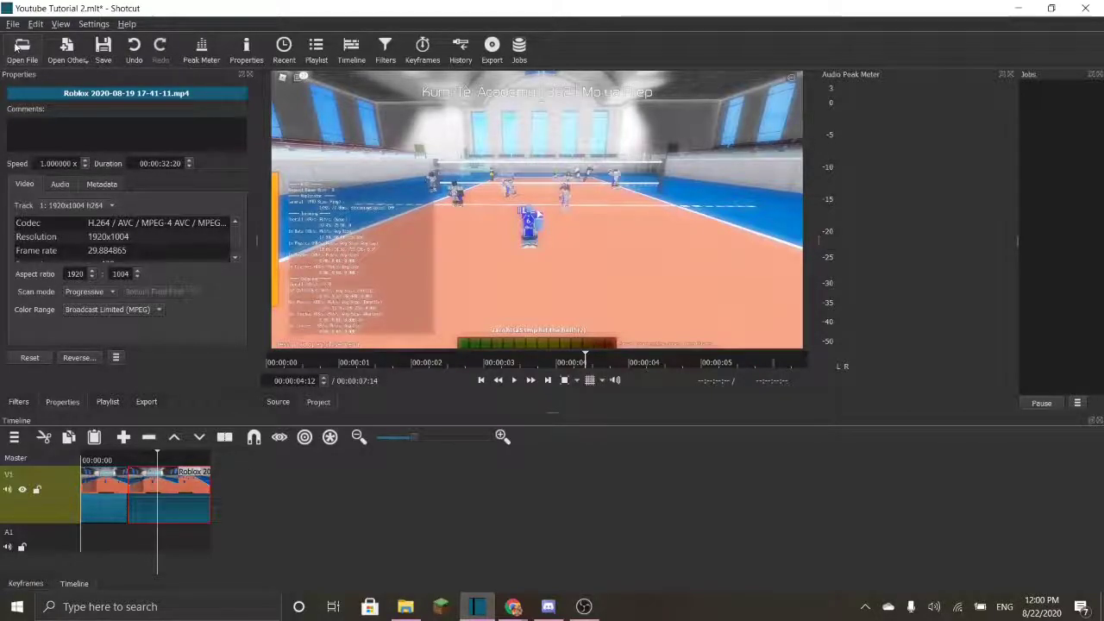
- Open the "miraie x kid sora - fantasy world" MP3 from Downloads and place it at the start of audio track A1
click(21, 49)
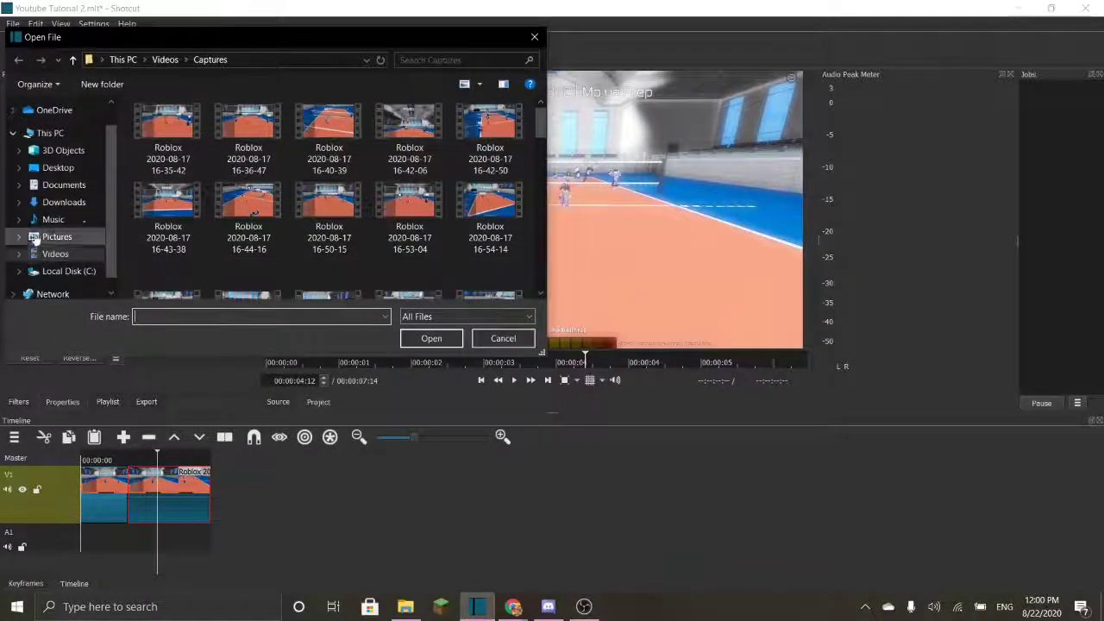
click(62, 202)
click(74, 219)
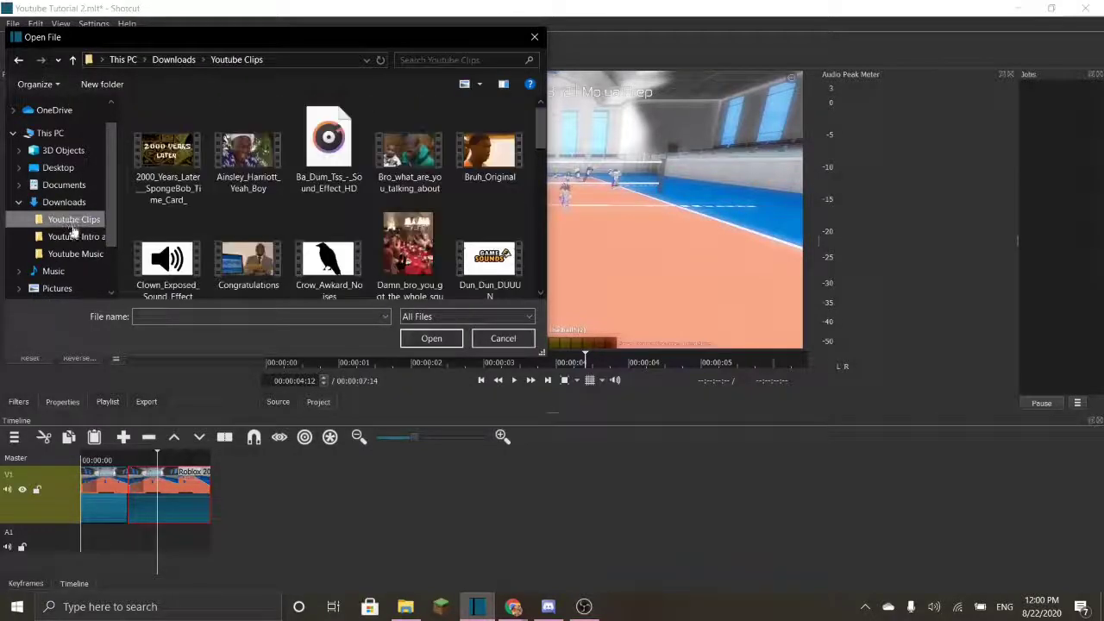
click(64, 202)
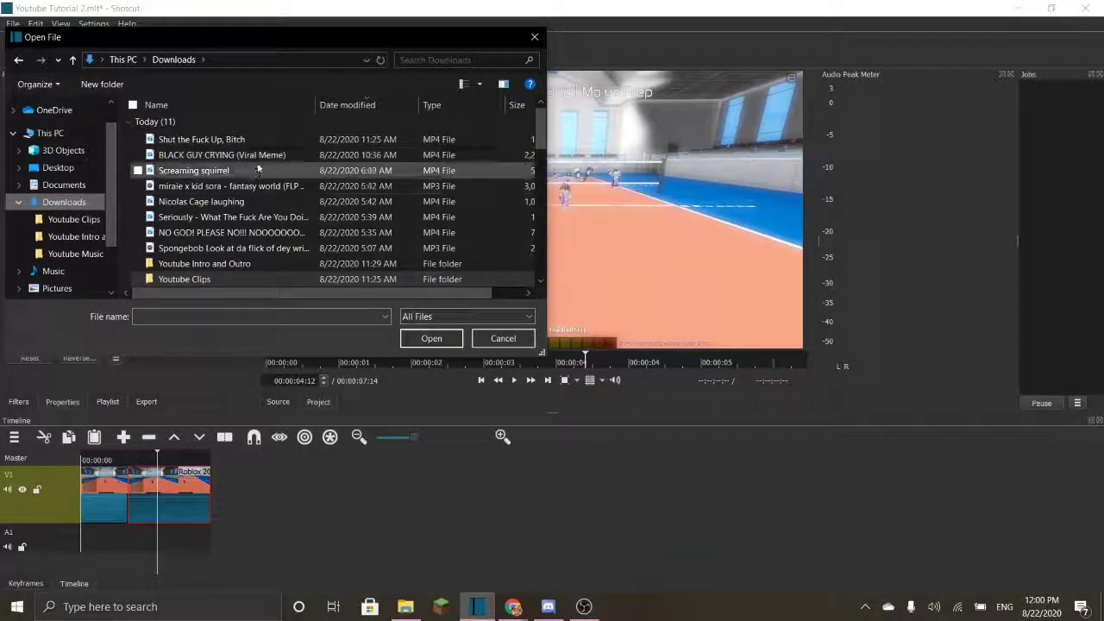
double_click(173, 186)
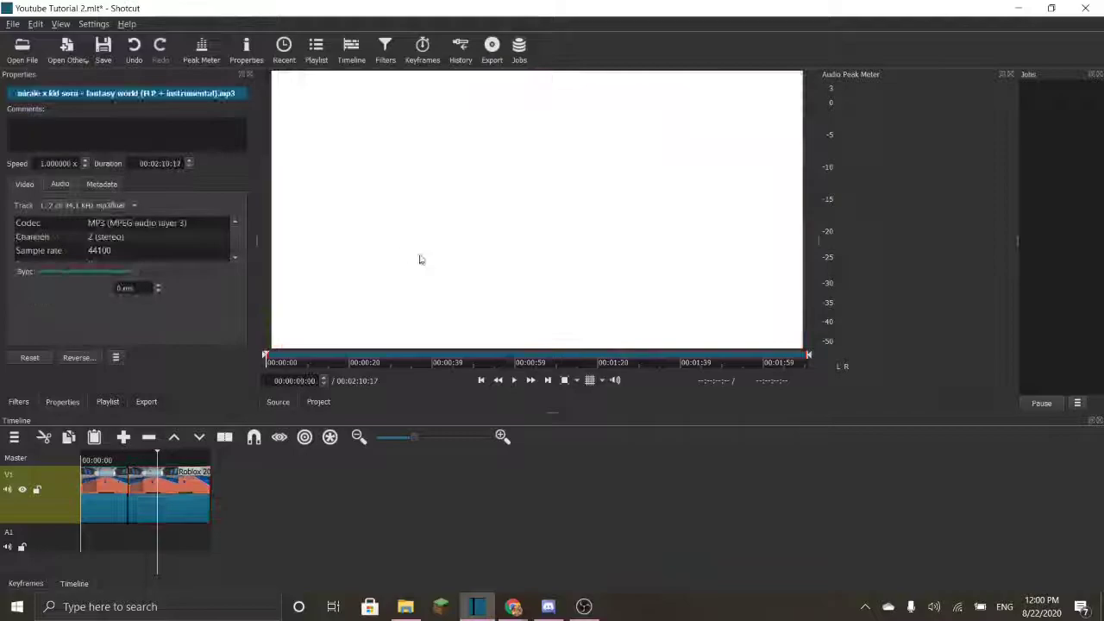
drag(420, 259, 82, 536)
- Preview the video with the music, and cut off the music beyond 00:00:07:12 at the end of the video
click(85, 459)
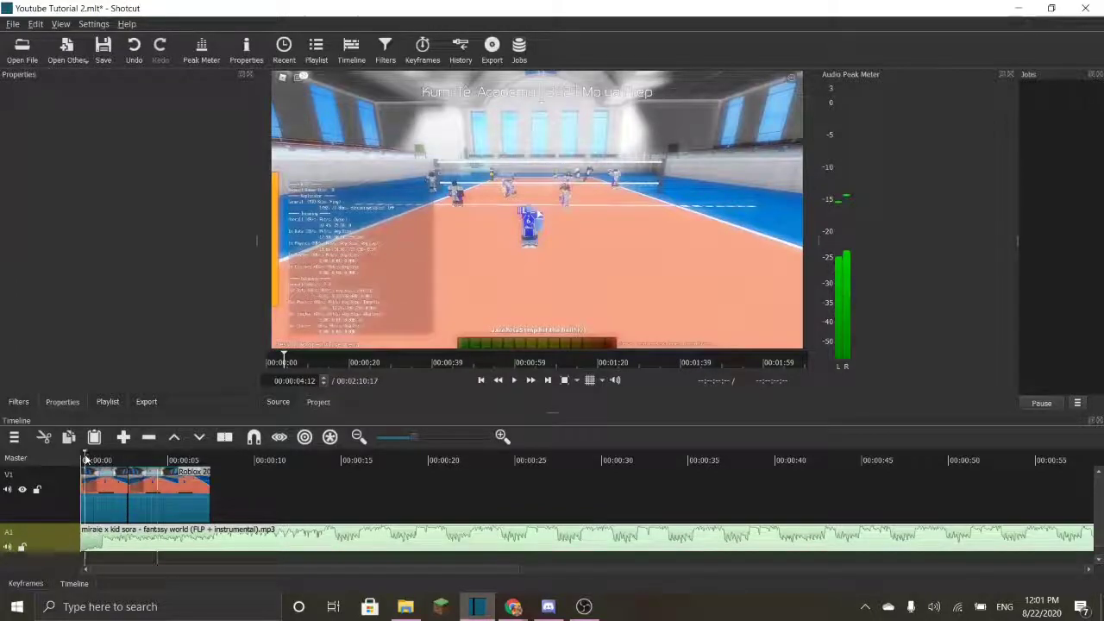
key(space)
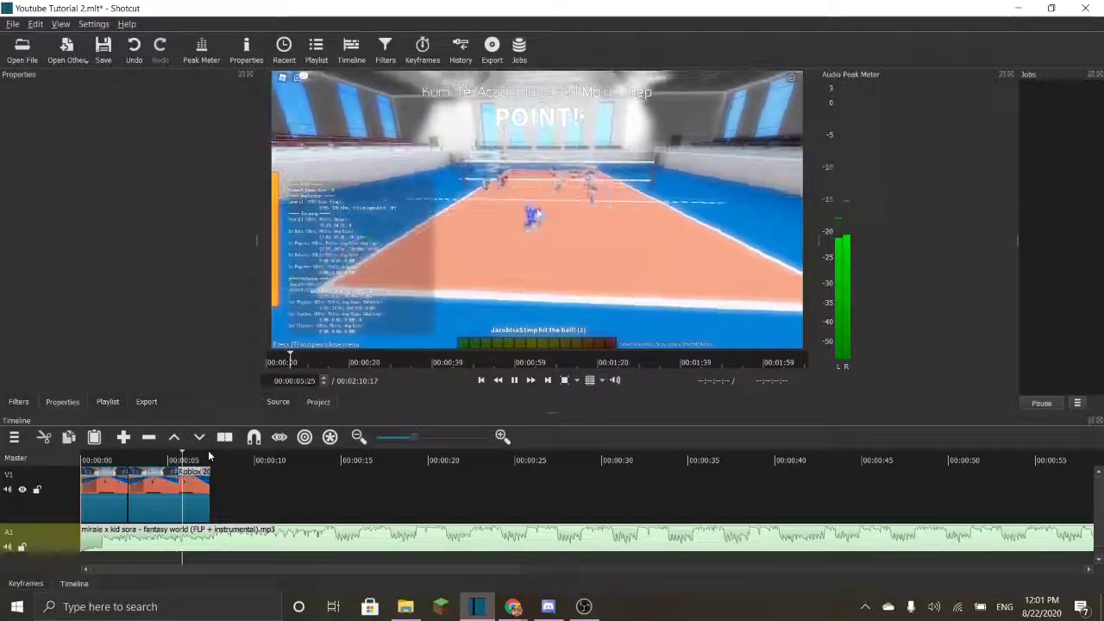
click(208, 450)
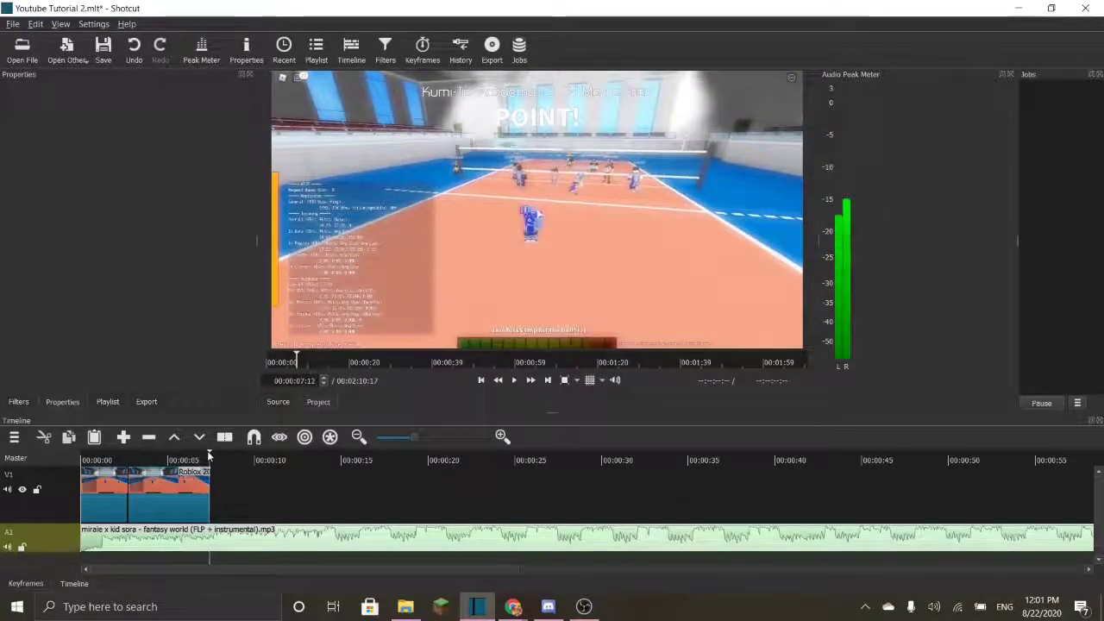
click(223, 542)
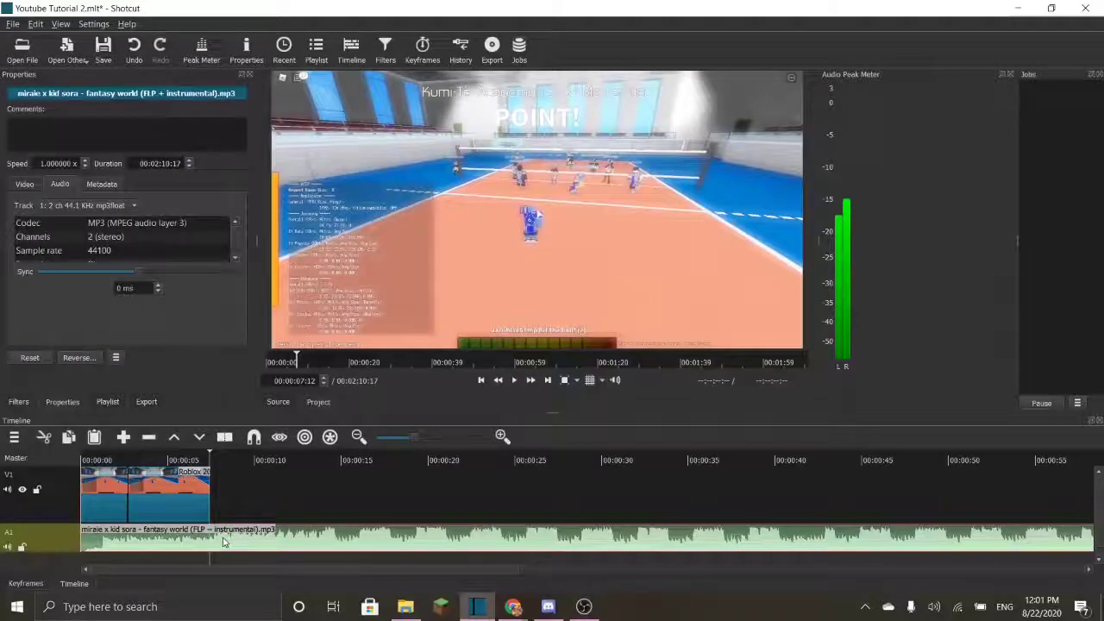
right_click(259, 540)
click(289, 546)
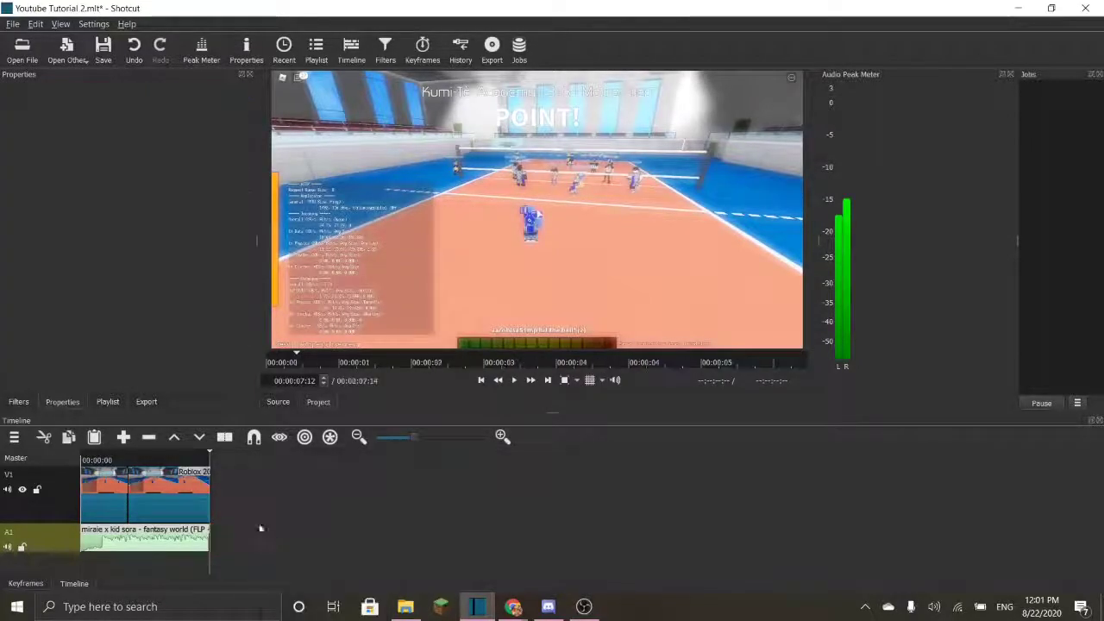
- Open the export settings and look at the file export dialog for the timeline without saving a file
click(169, 461)
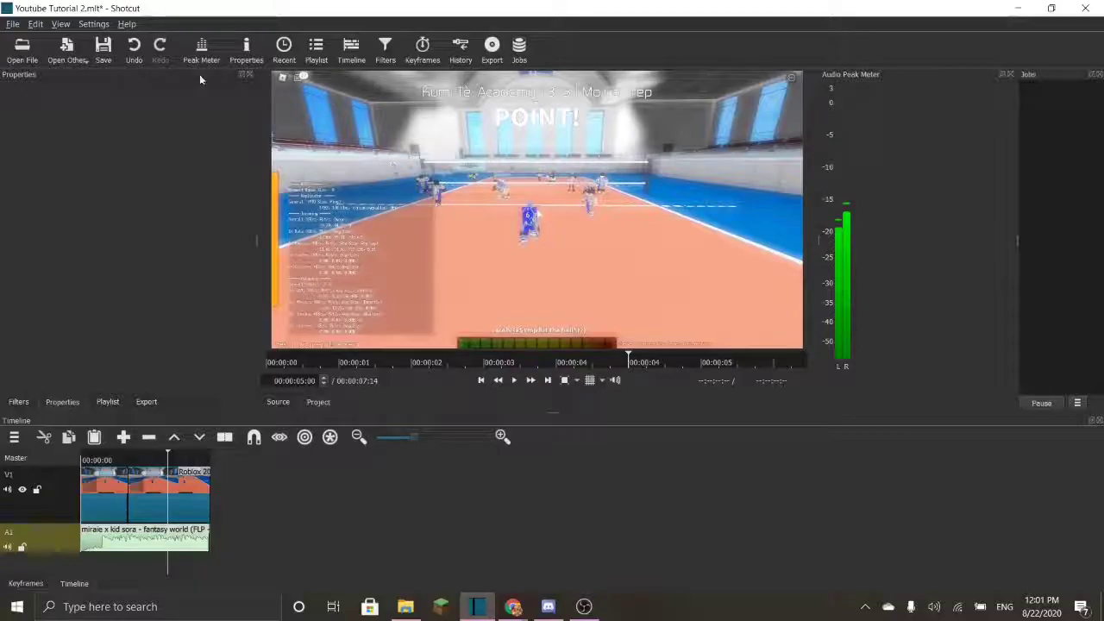
click(491, 51)
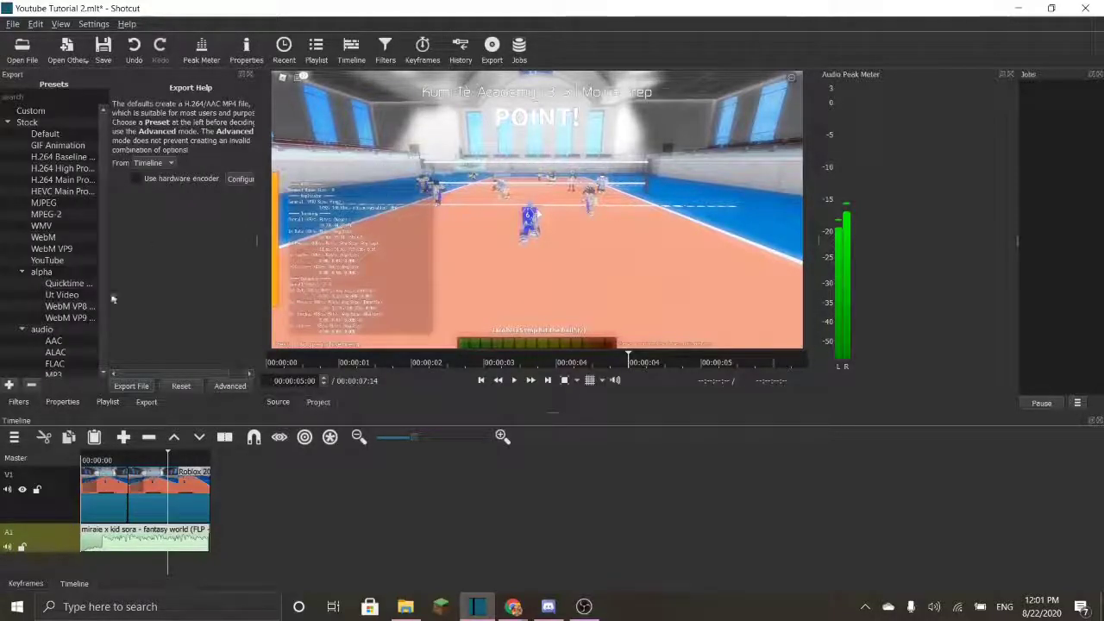
click(130, 387)
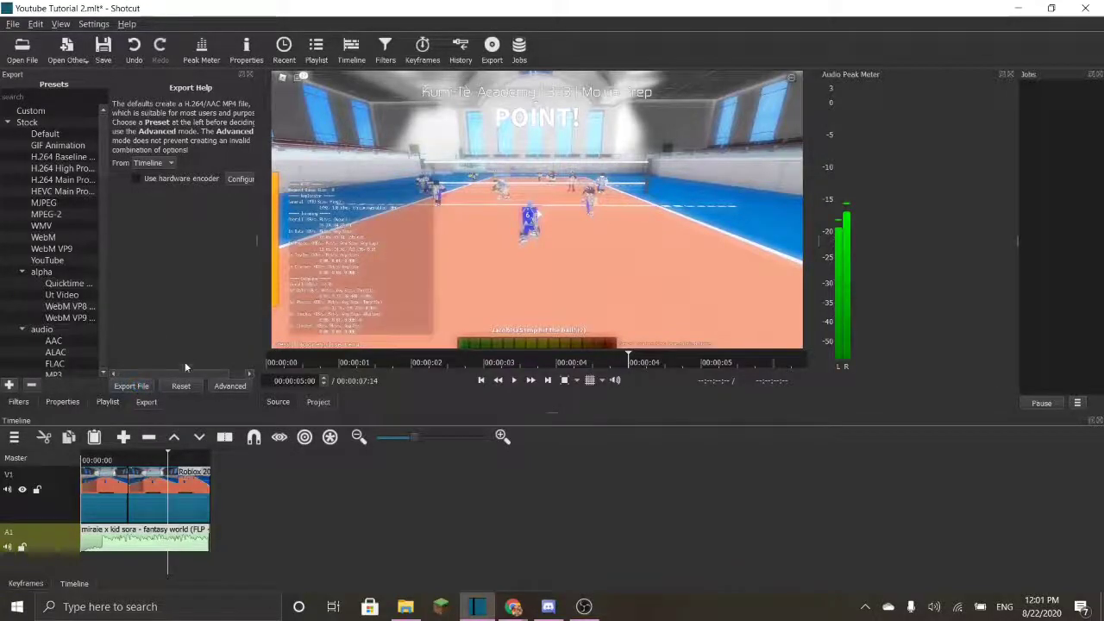
click(505, 338)
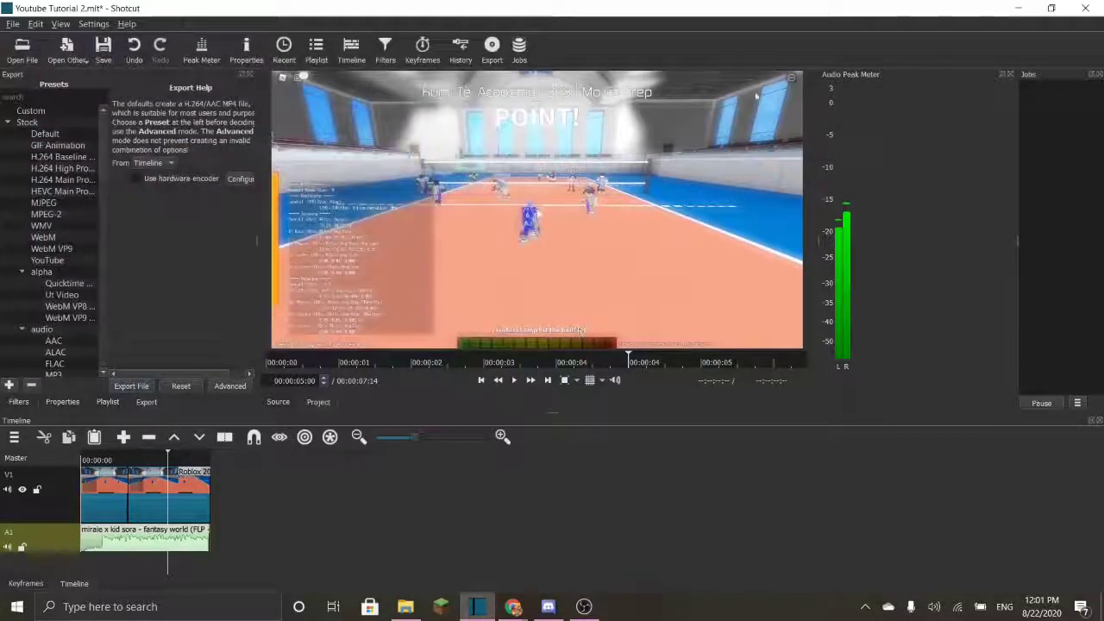